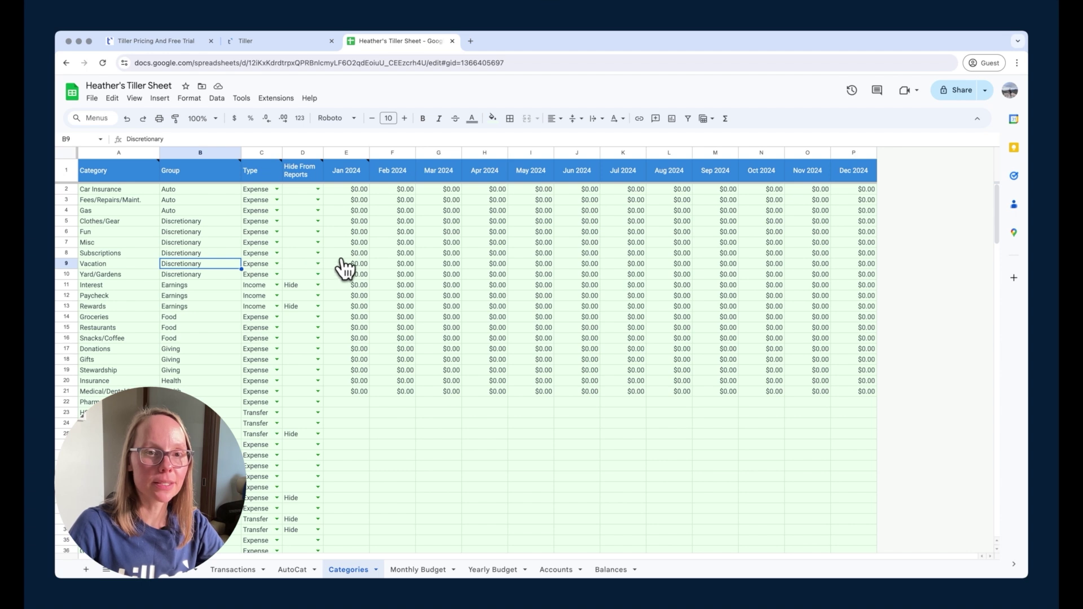
Try 600 as Car Insurance's Jan 2024 budget, then reset January back to 0.
click(347, 153)
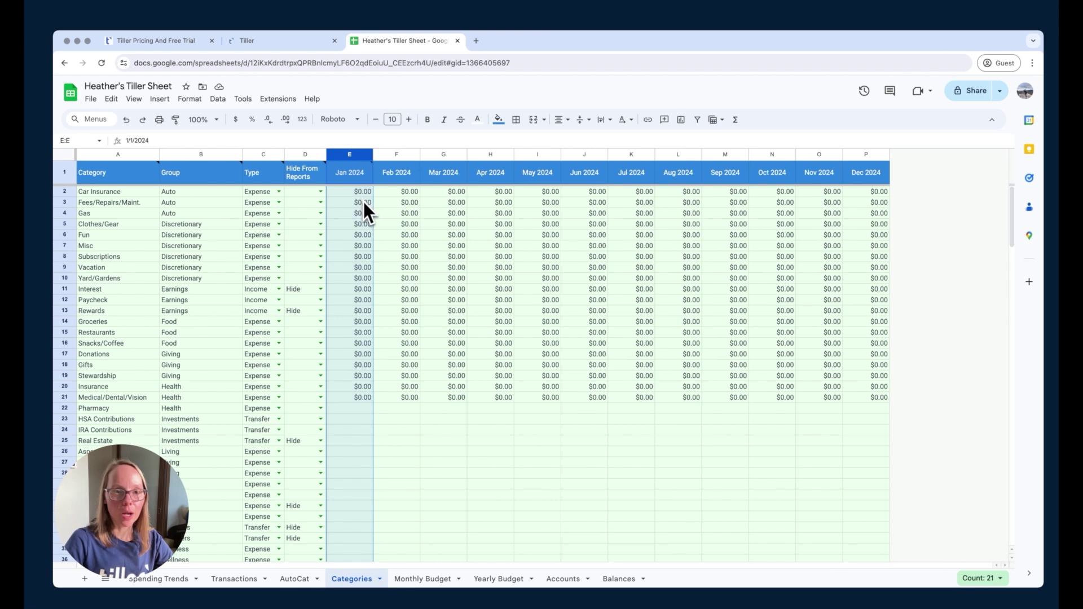
click(360, 182)
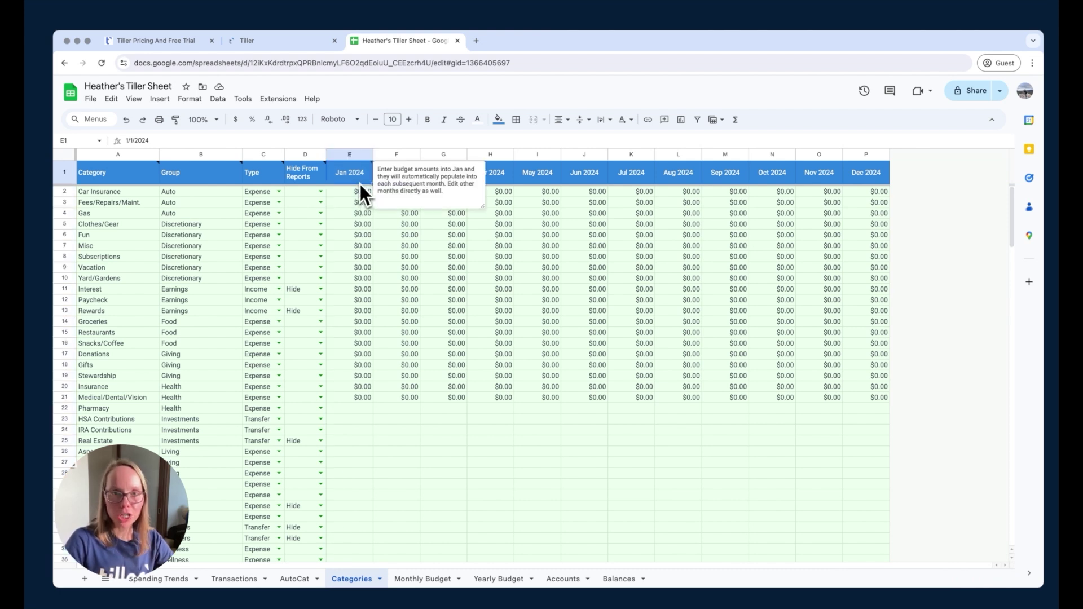
click(358, 192)
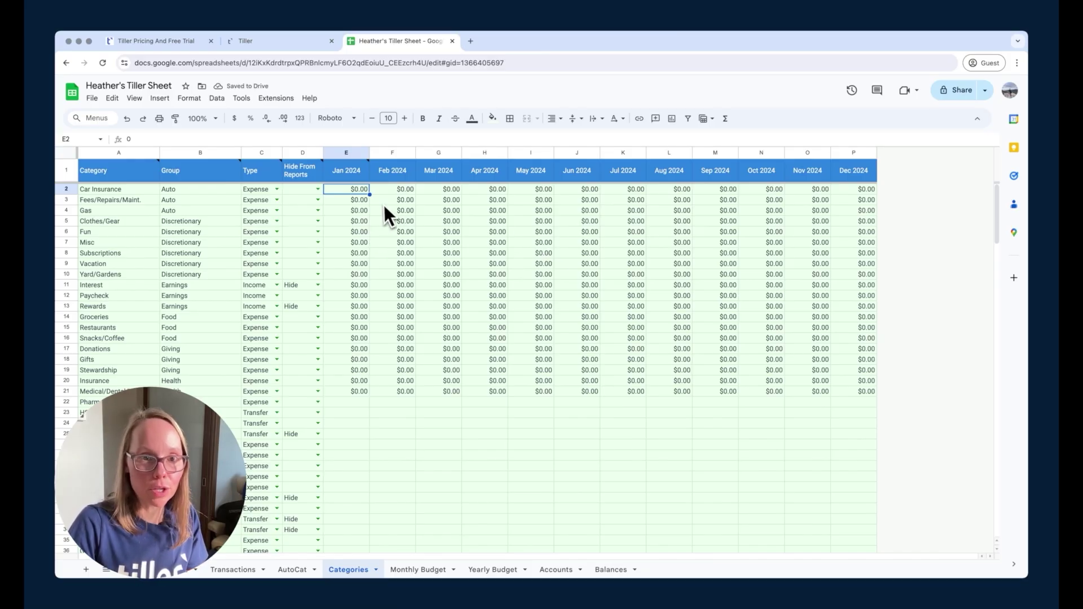
text(6)
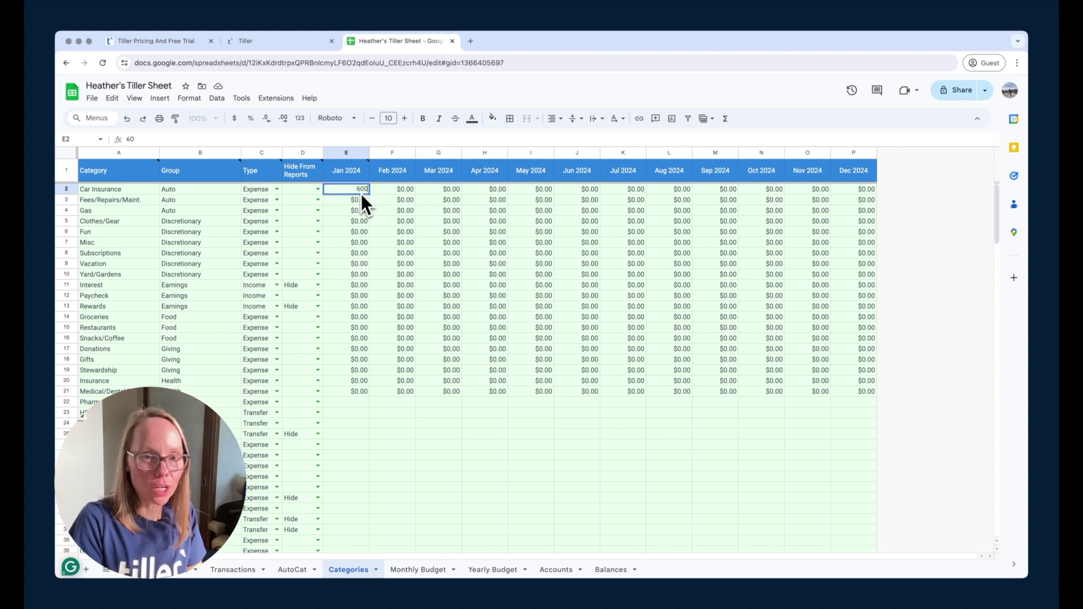
text(00)
key(Return)
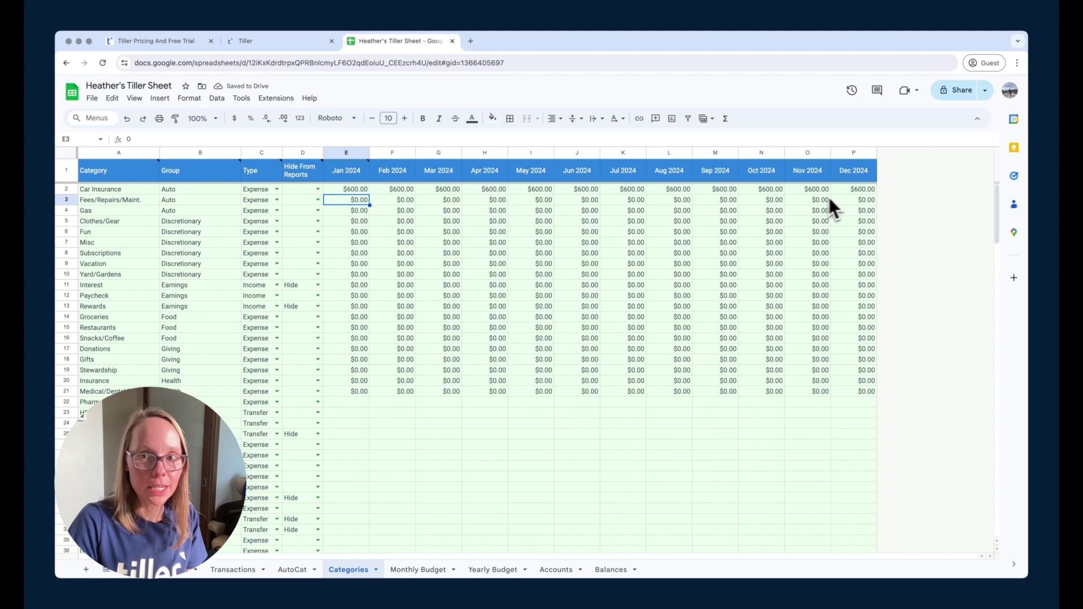
click(361, 193)
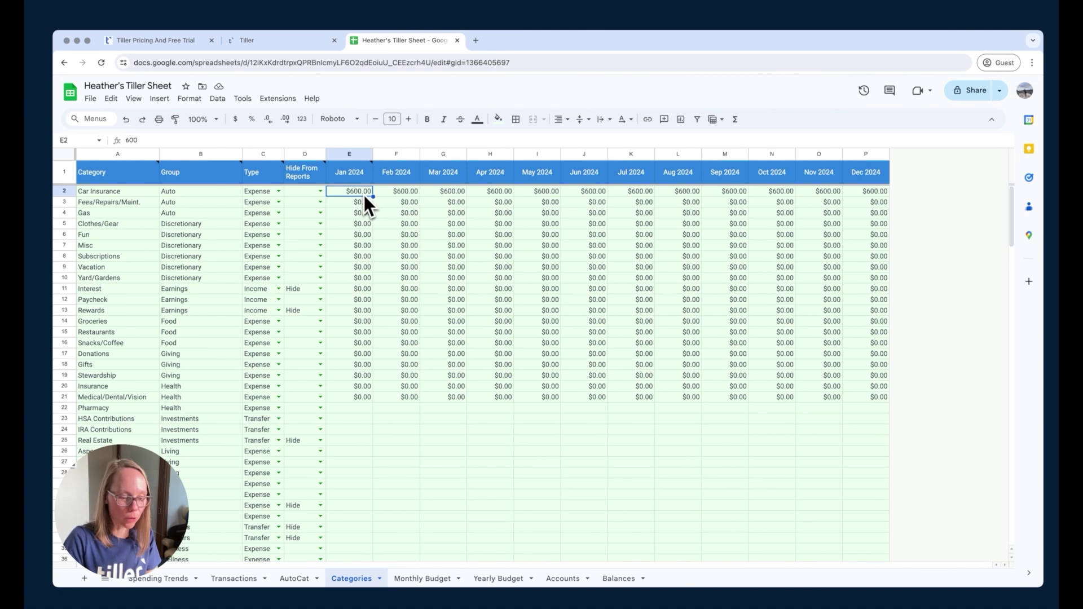
text(0)
key(Return)
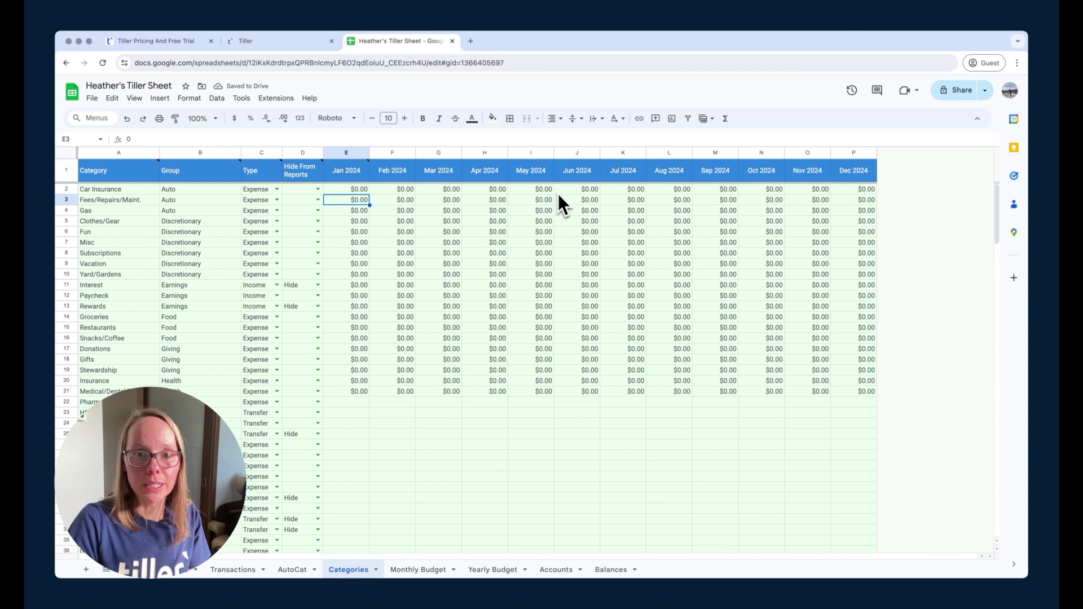
Budget Car Insurance at 600 for Jun 2024 and set Jul 2024 to 0.
click(563, 192)
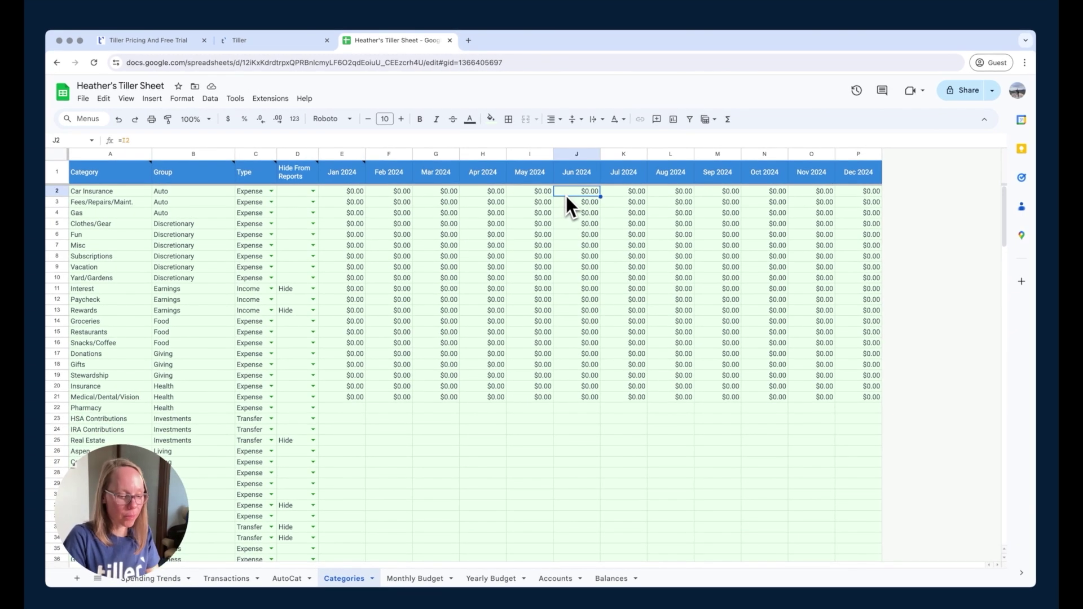
text(600)
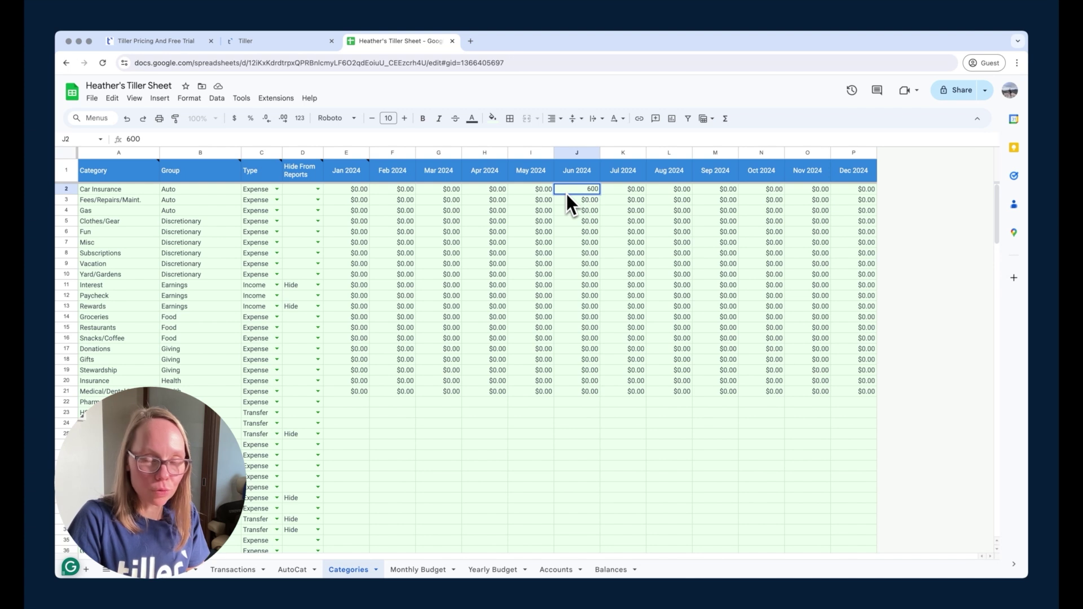
key(Return)
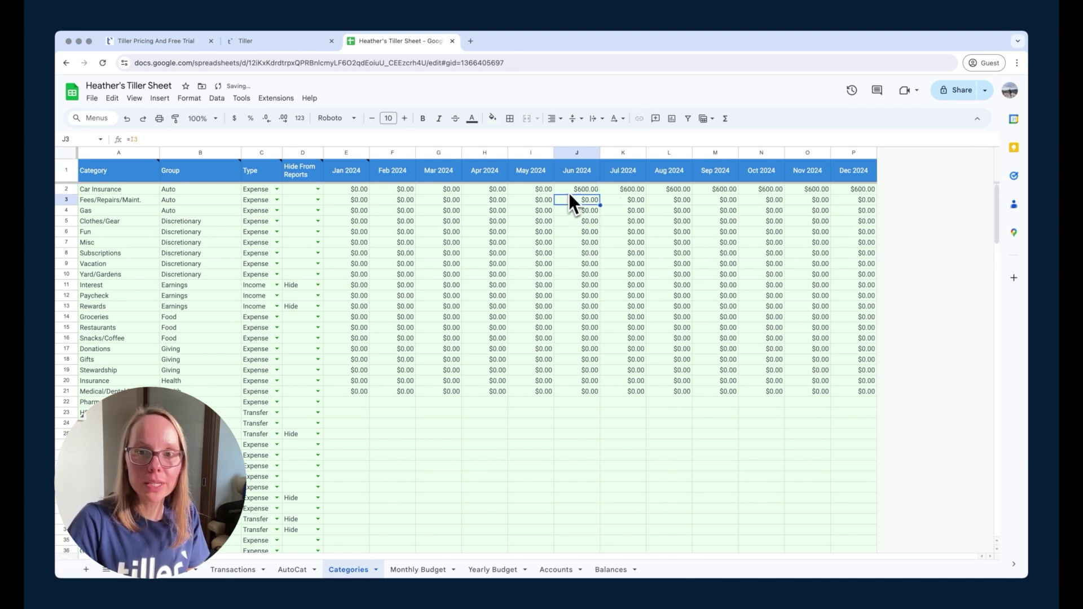
click(625, 191)
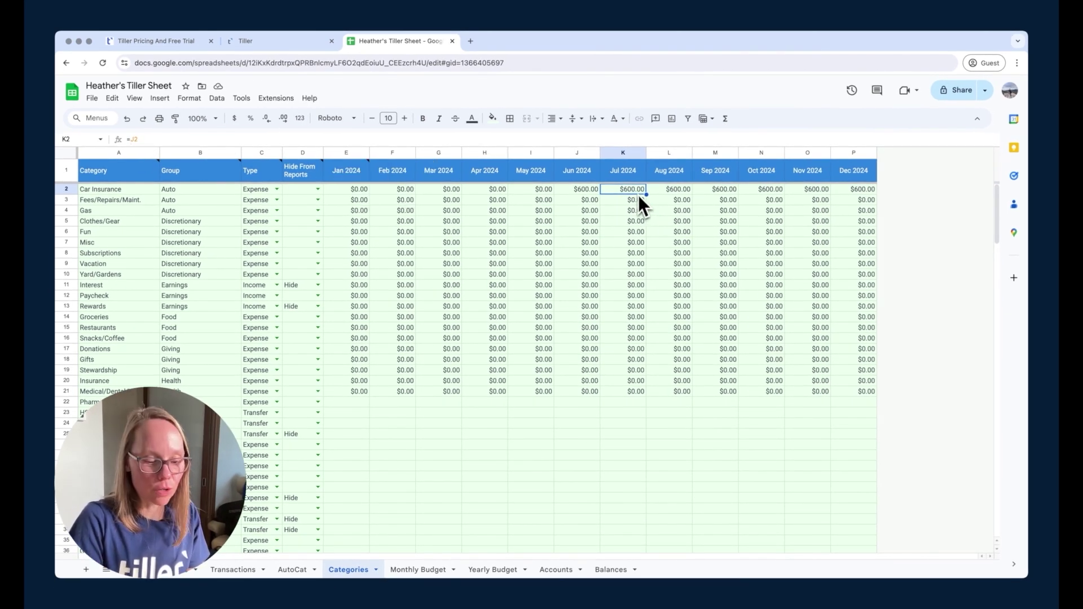
text(0)
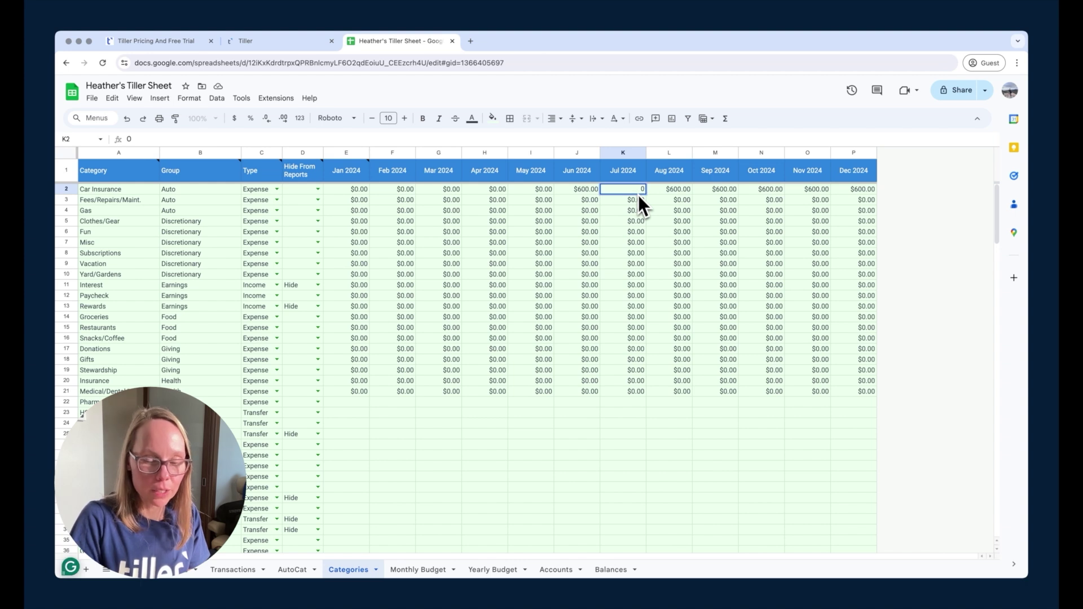
key(Return)
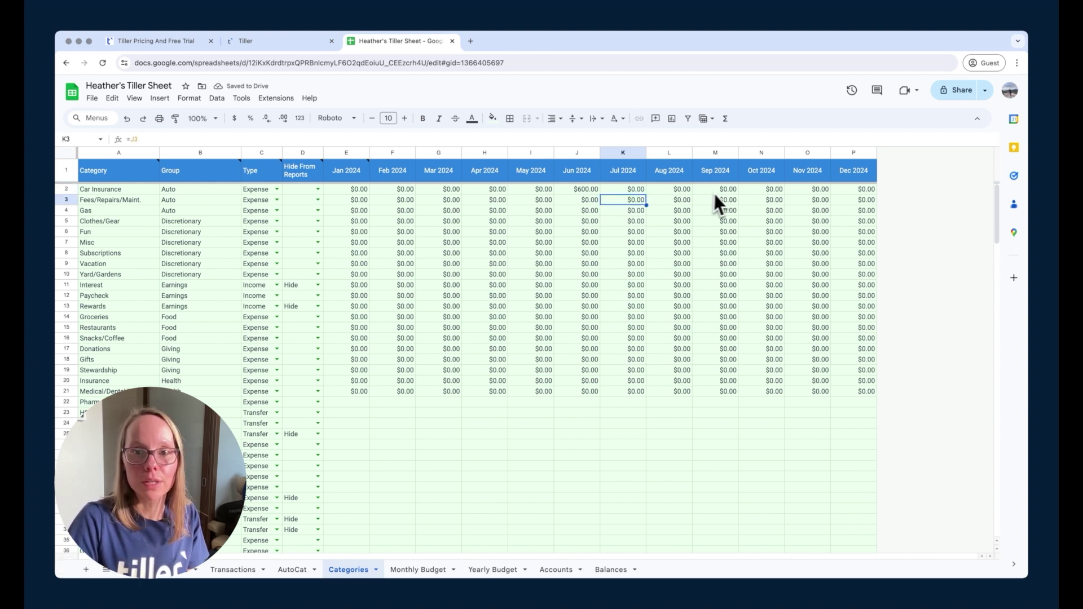
Budget Car Insurance at 600 for Dec 2024.
click(851, 191)
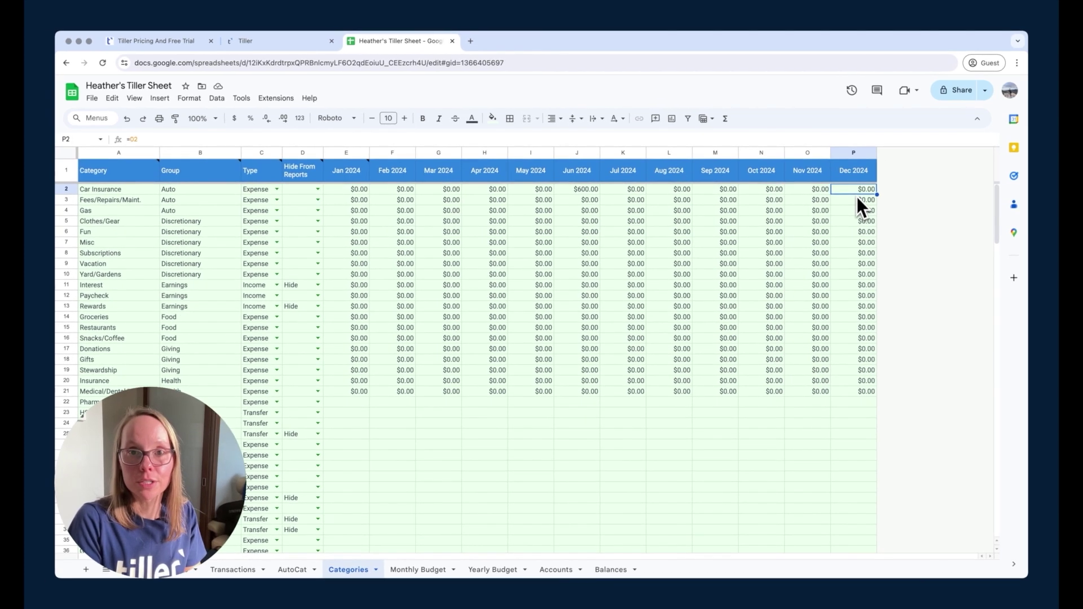
text(600)
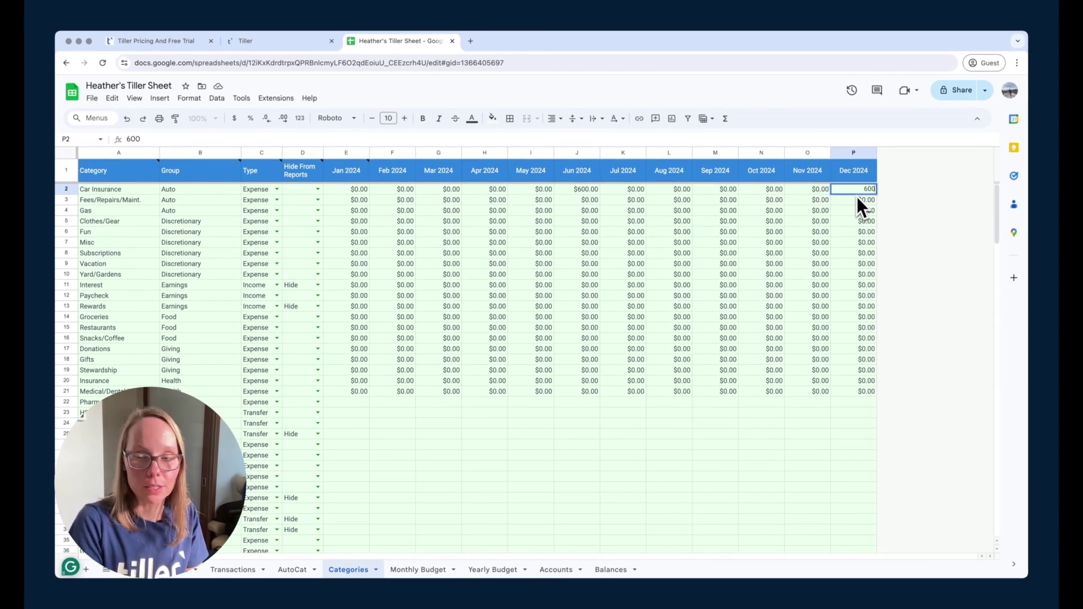
key(Return)
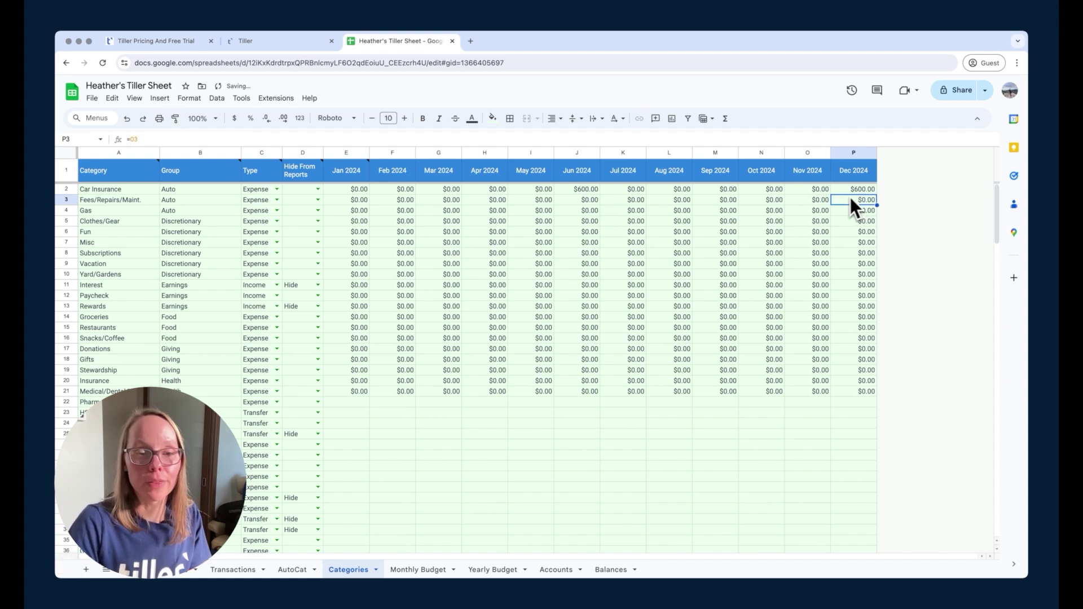
click(361, 202)
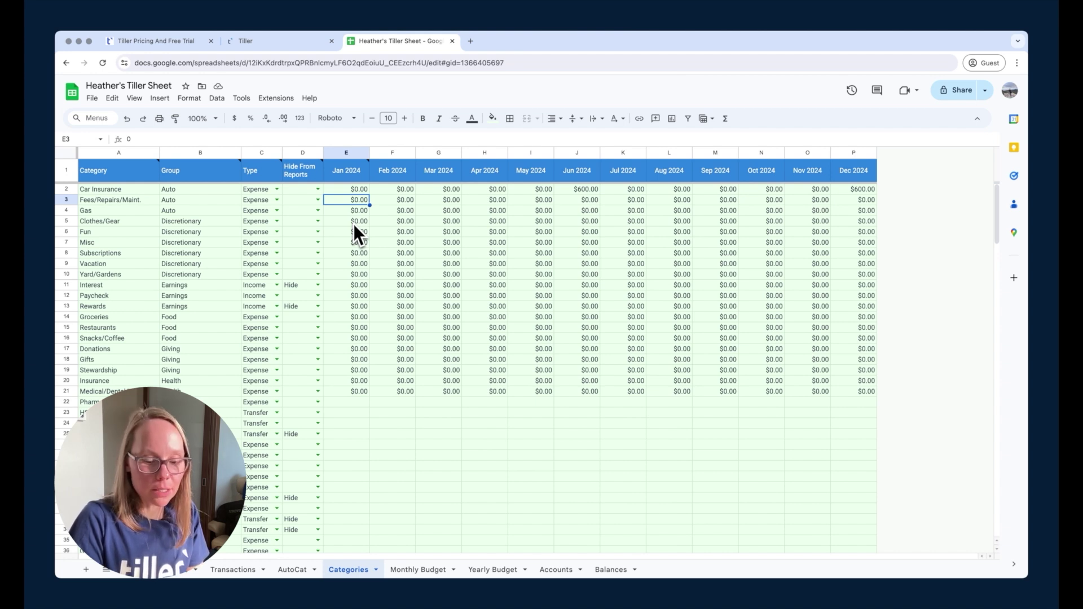
Enter January budgets of 50 for Gas, 100 for Clothes/Gear and 50 for Fun.
key(Down)
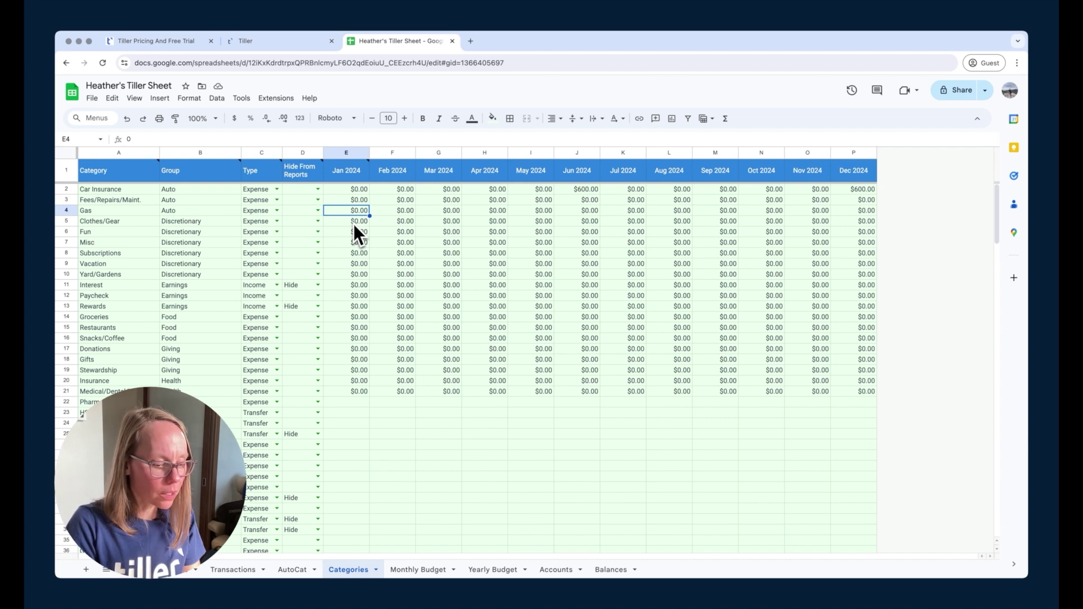
text(50)
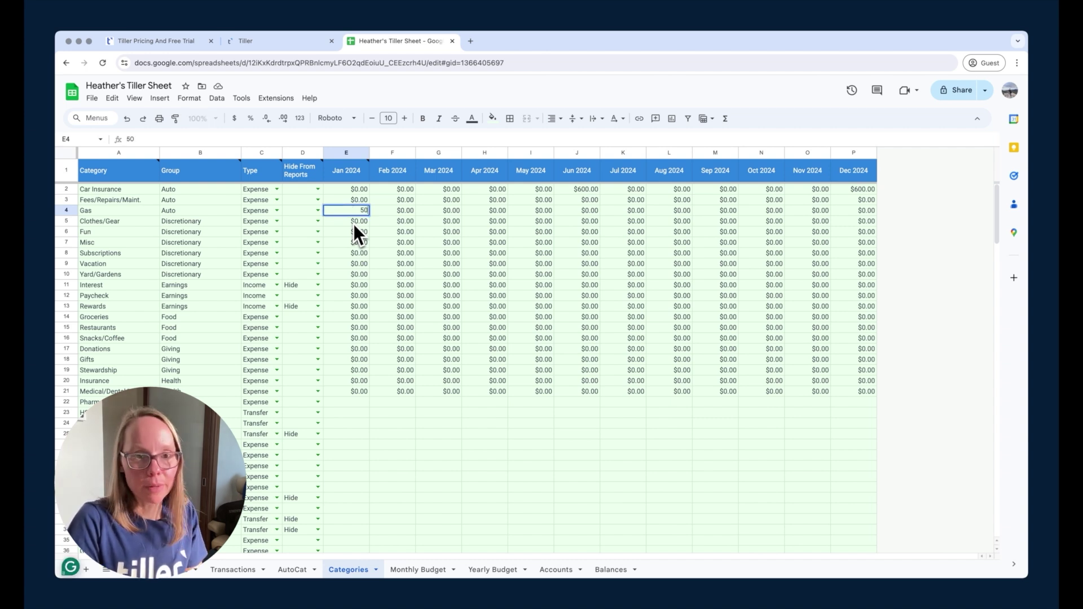
key(Return)
click(341, 212)
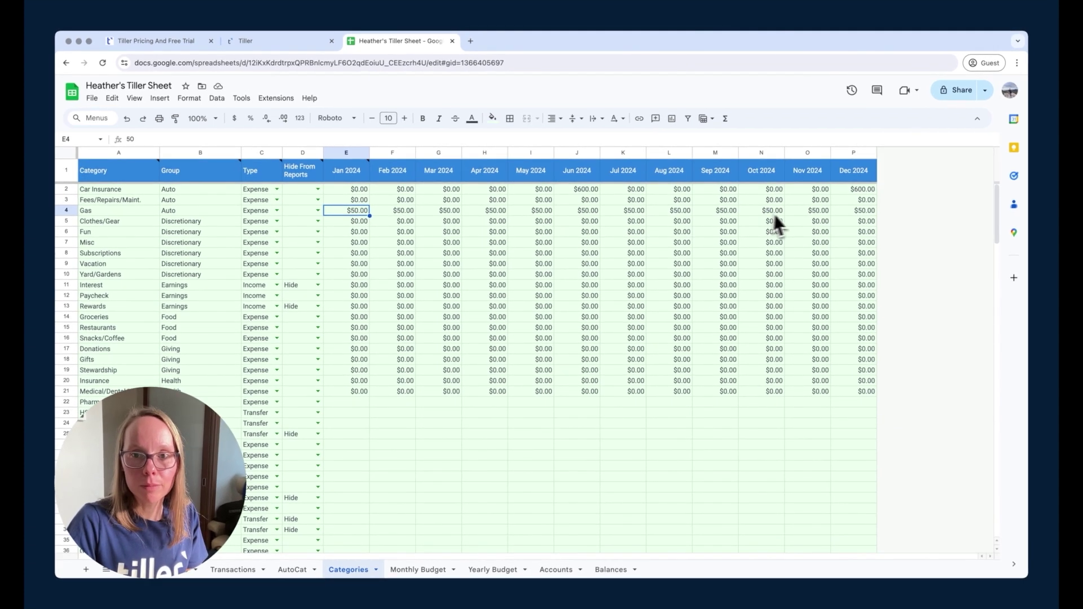
click(357, 223)
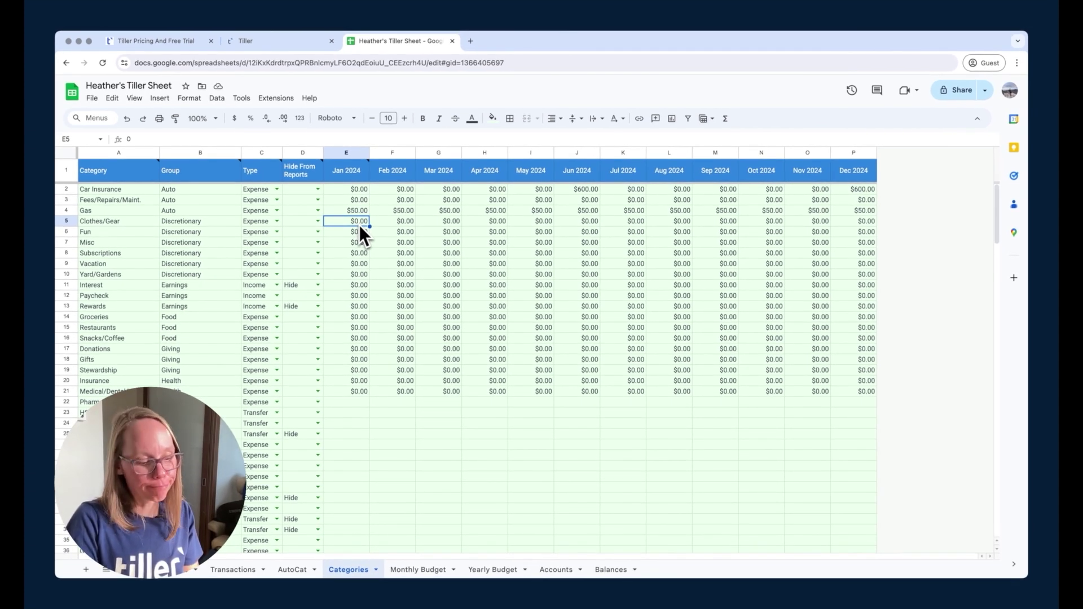
text(100)
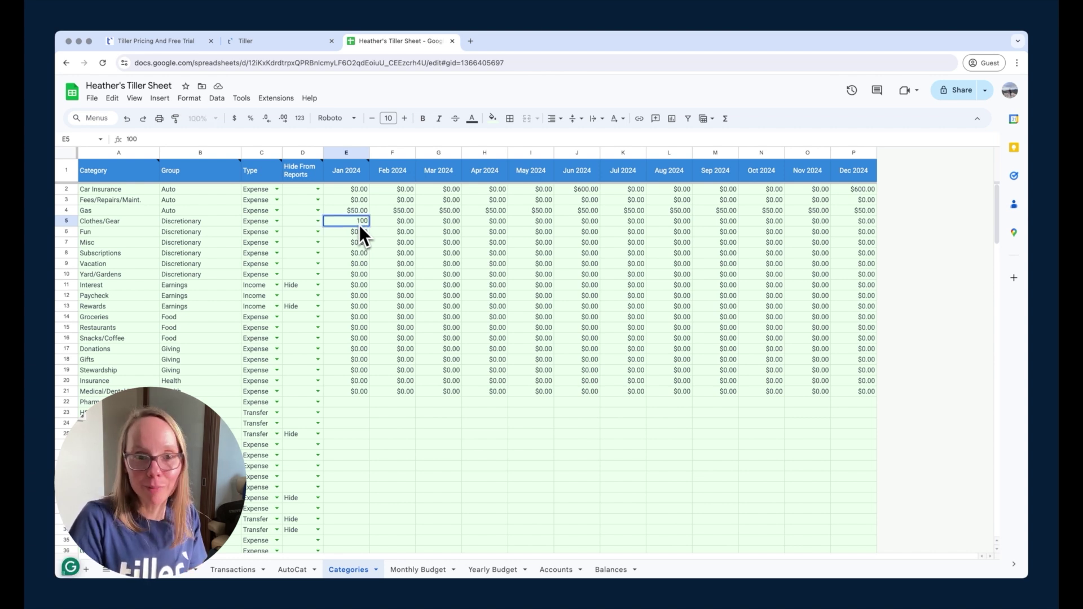
key(Return)
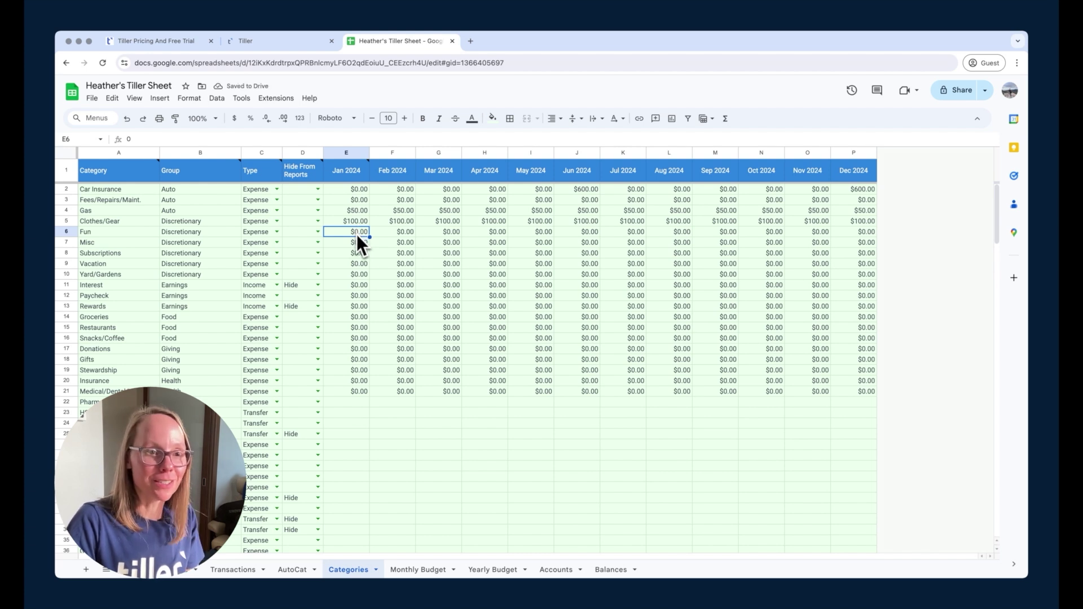
text(50)
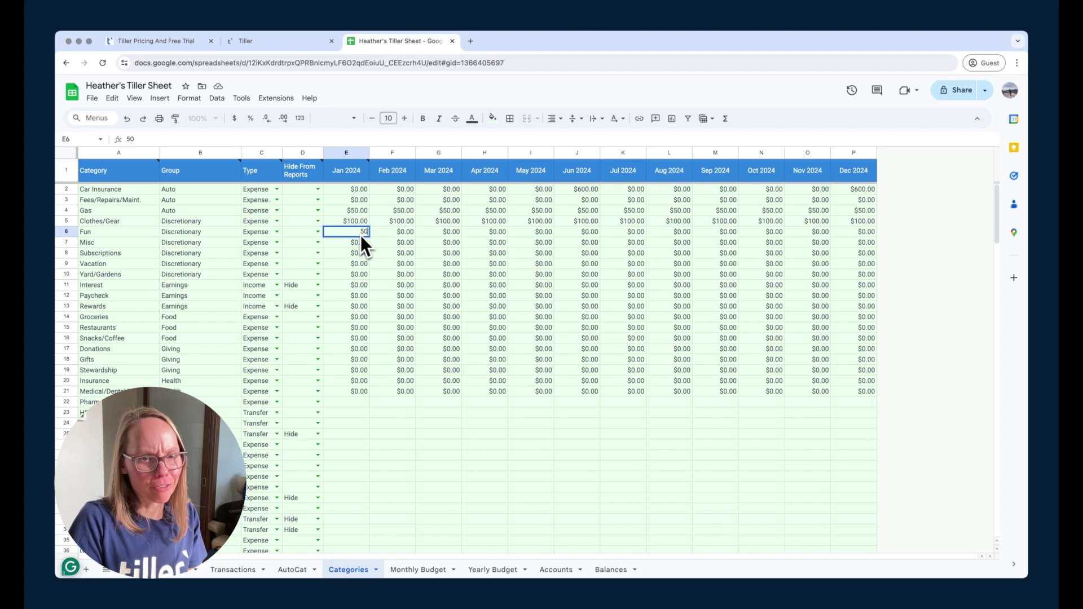
key(Return)
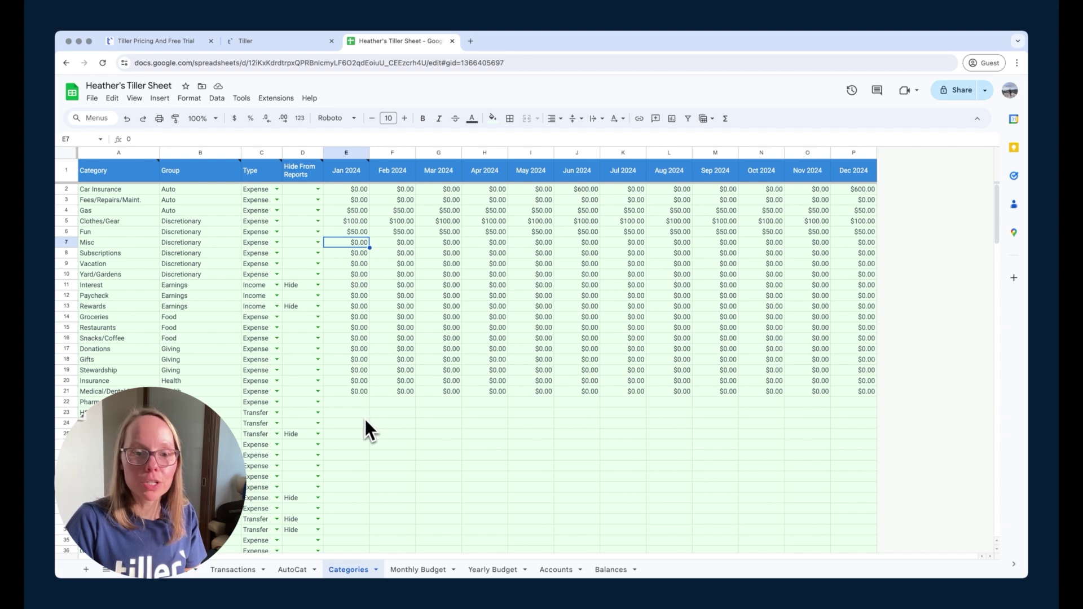
click(428, 571)
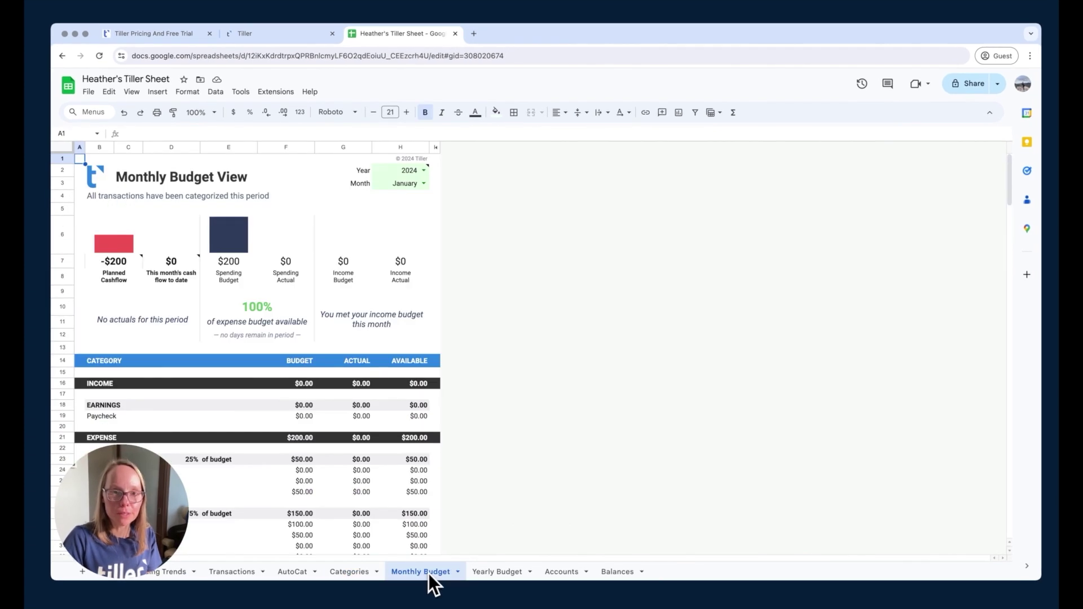
click(426, 186)
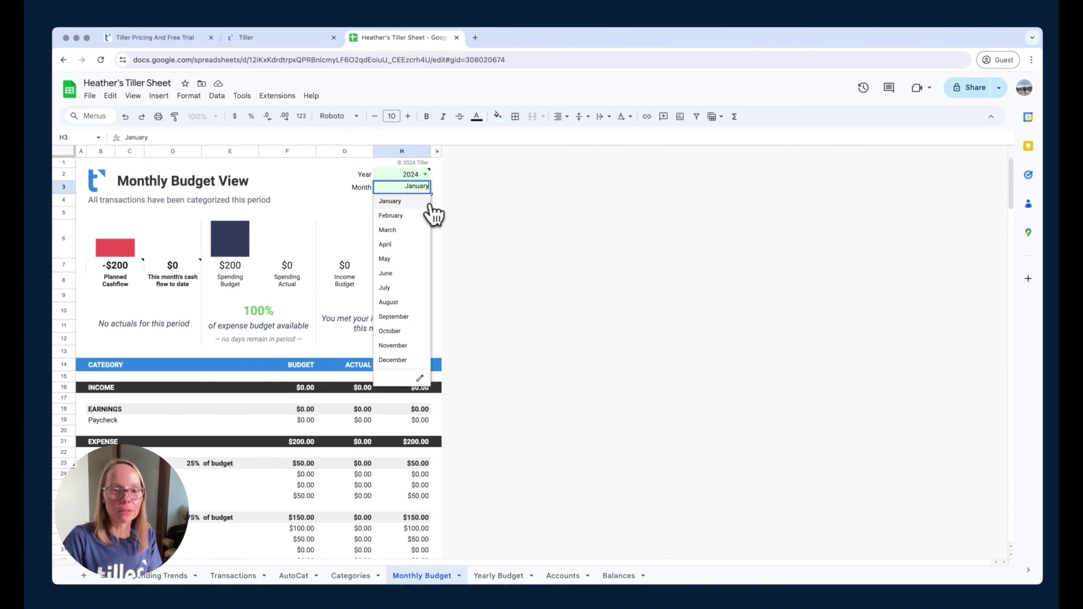
click(397, 261)
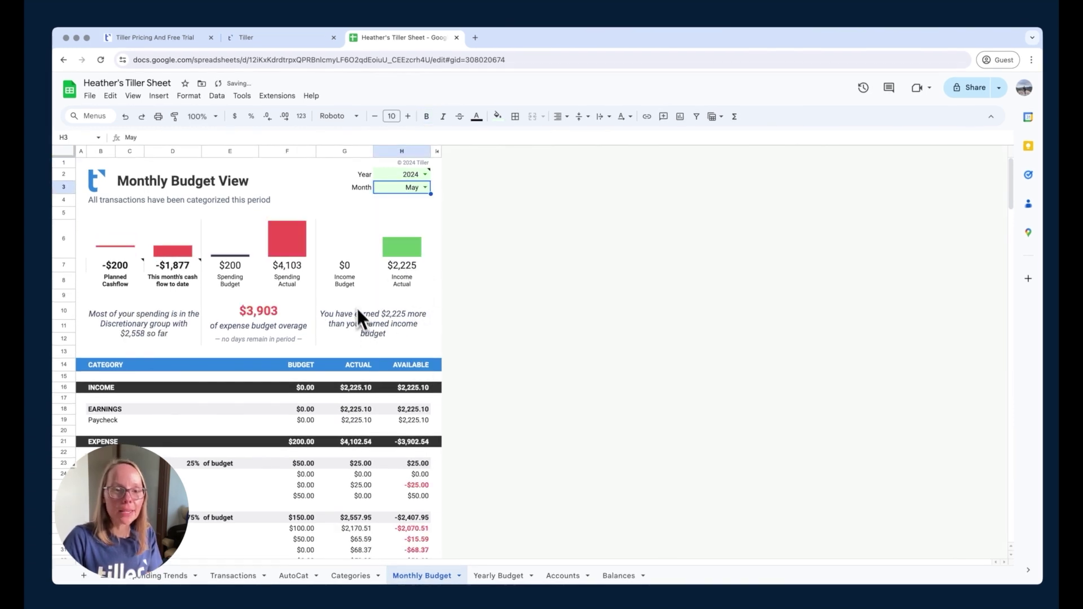
click(350, 152)
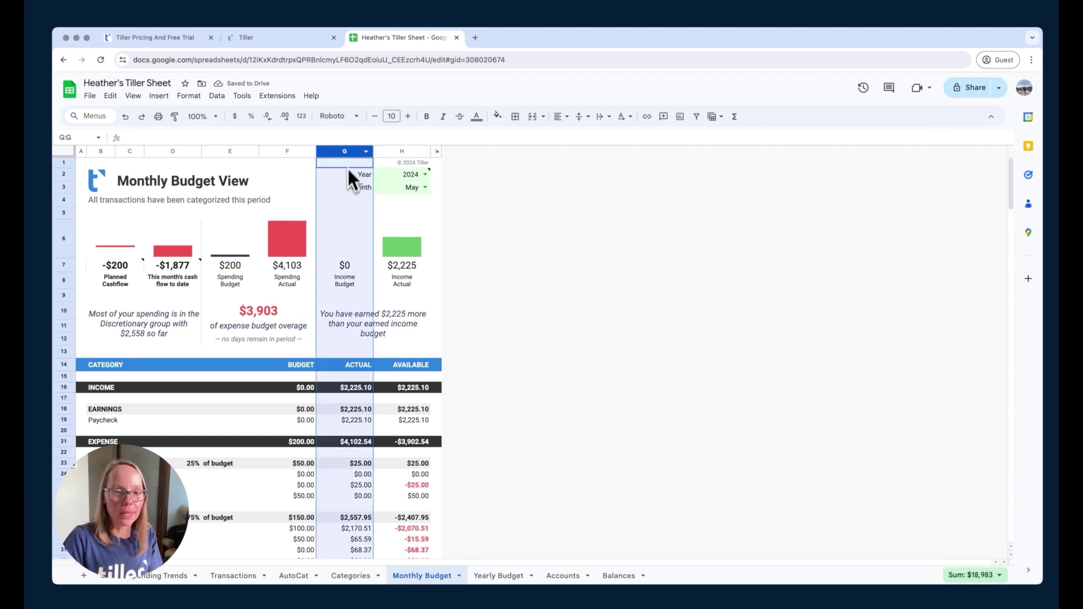
scroll(360, 389, down, 5)
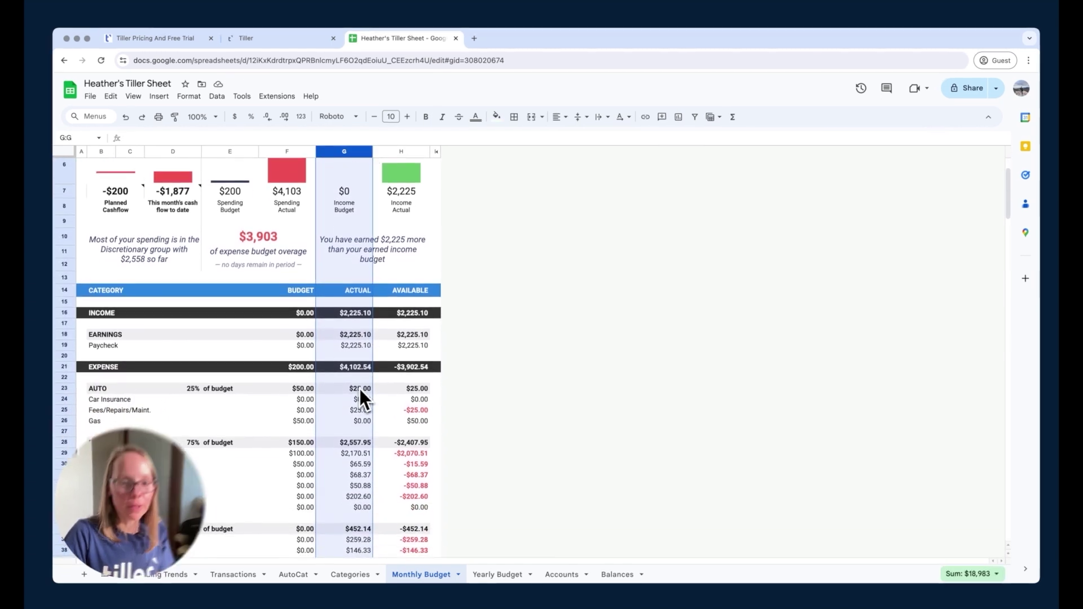
scroll(359, 388, down, 3)
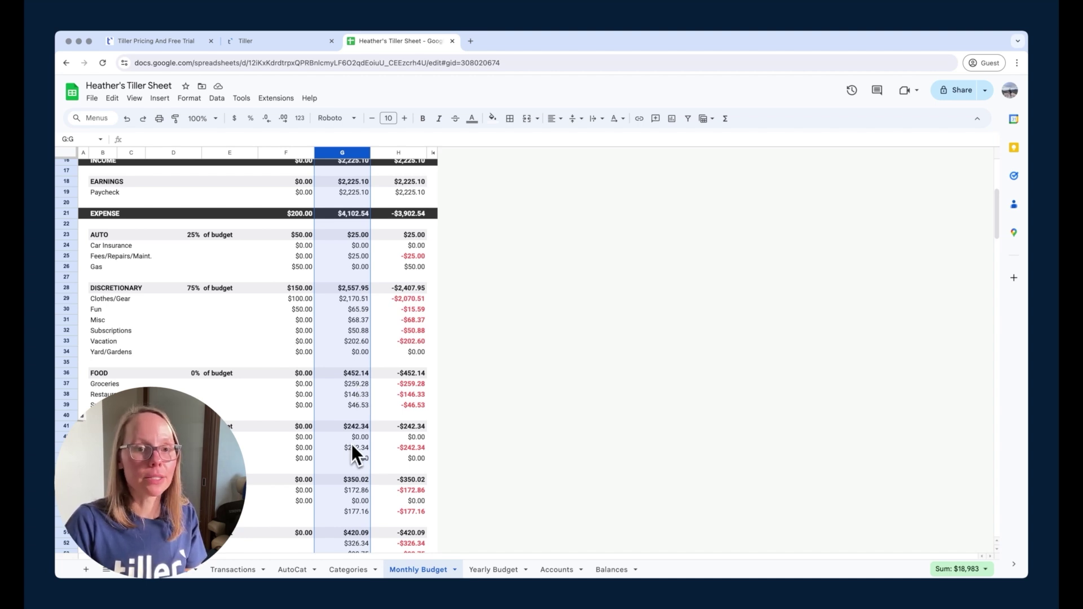
click(228, 571)
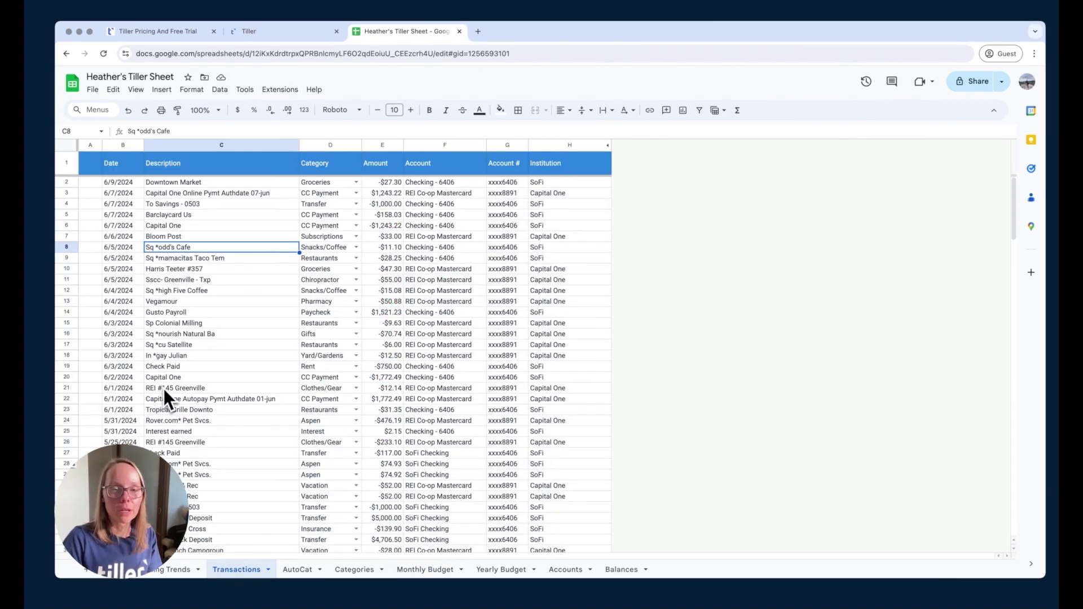
scroll(162, 391, down, 3)
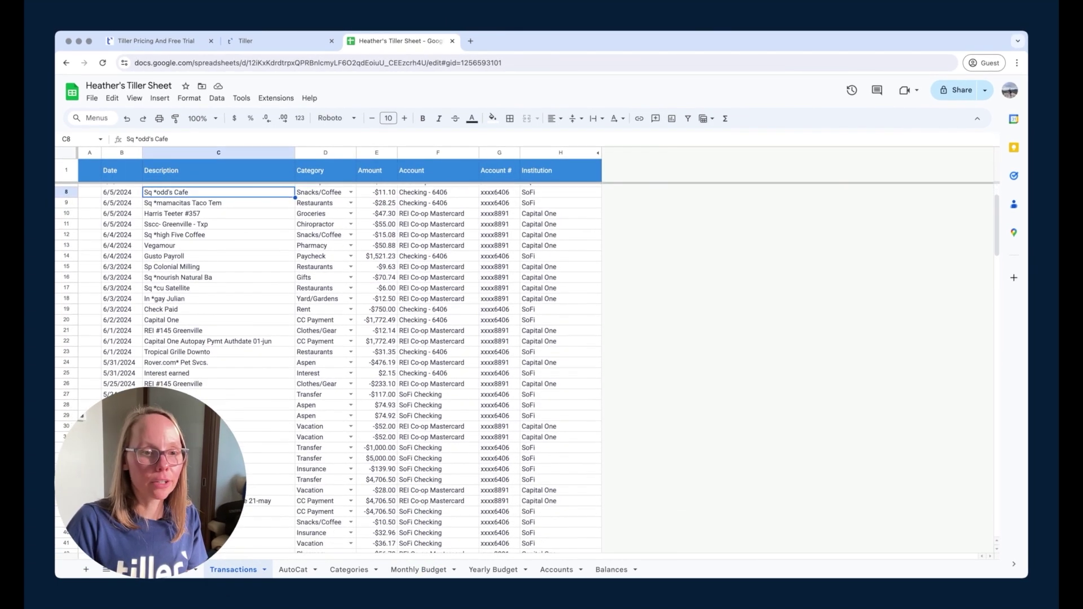
scroll(333, 497, up, 2)
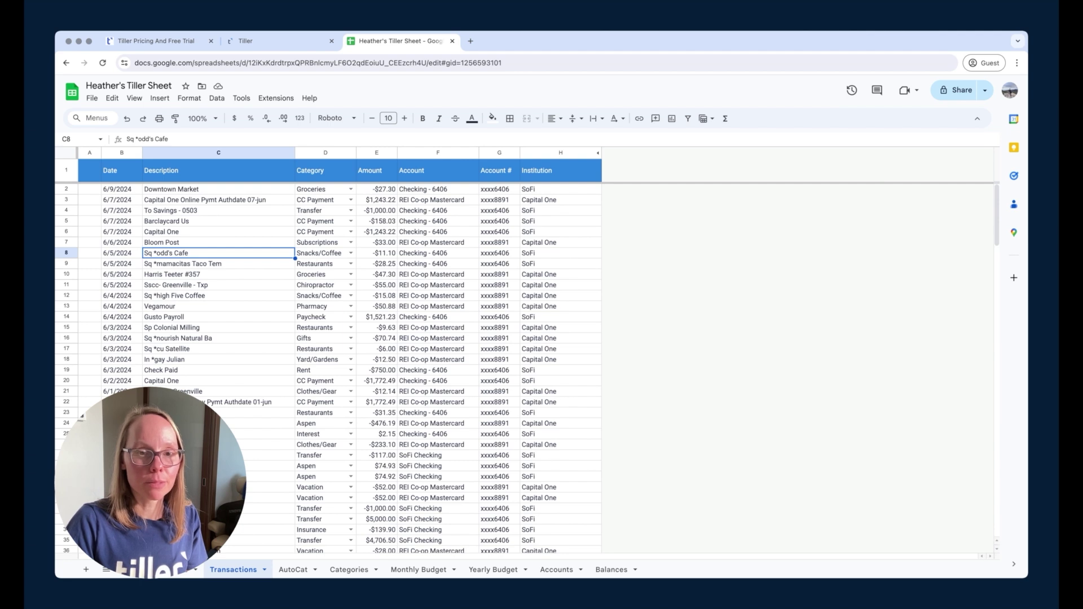
click(419, 570)
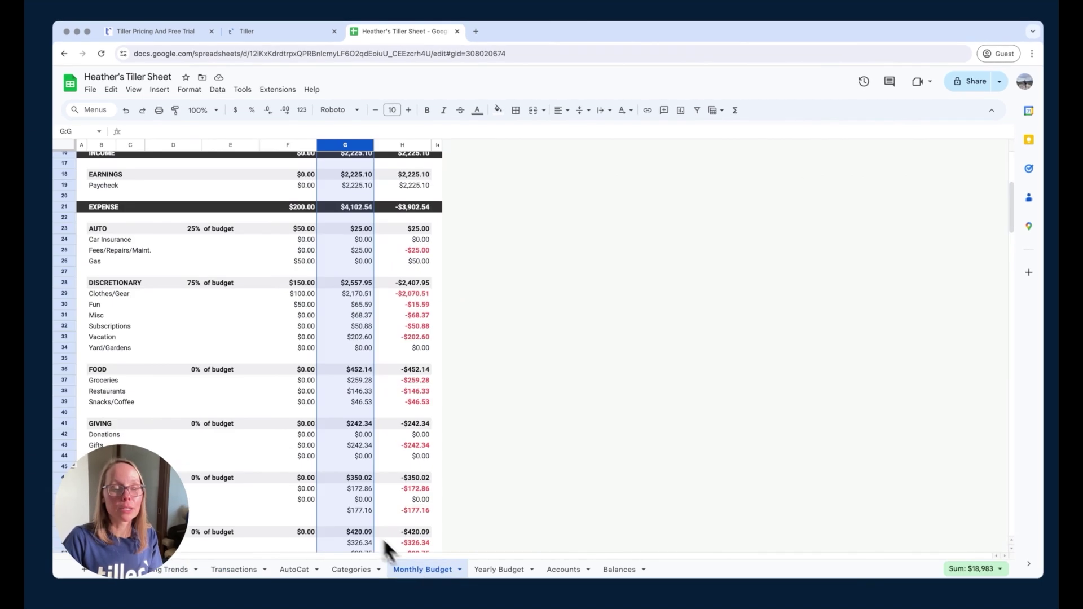
scroll(302, 477, down, 3)
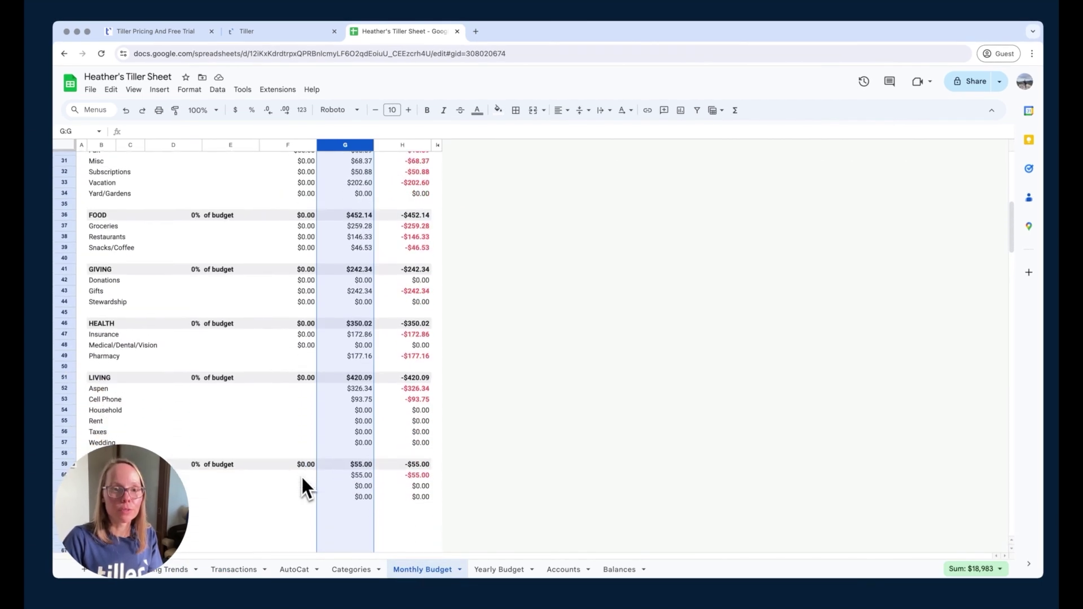
scroll(303, 477, up, 5)
scroll(302, 477, up, 2)
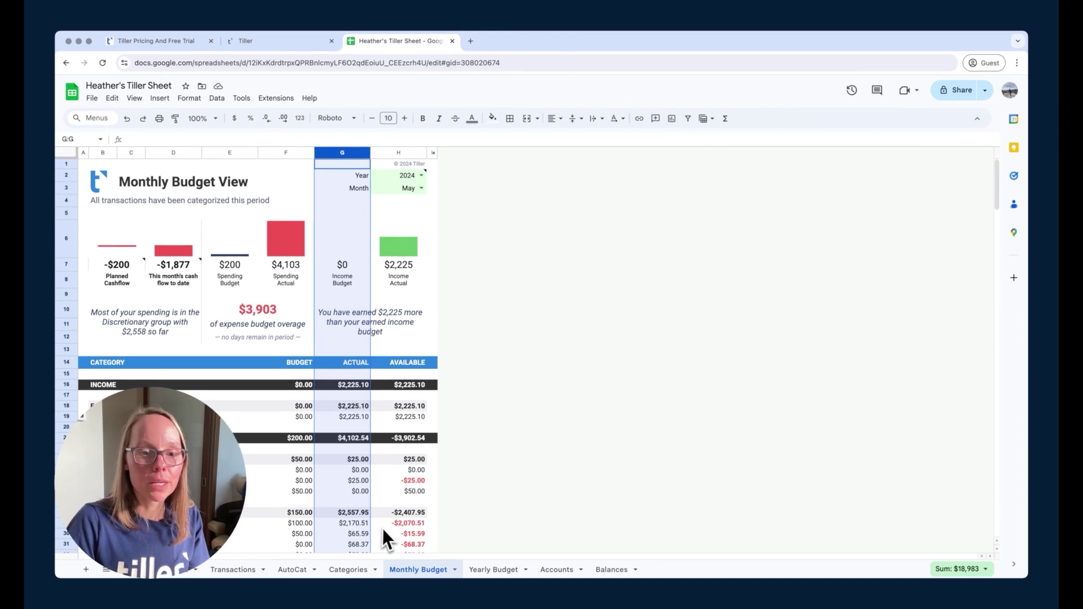
click(348, 570)
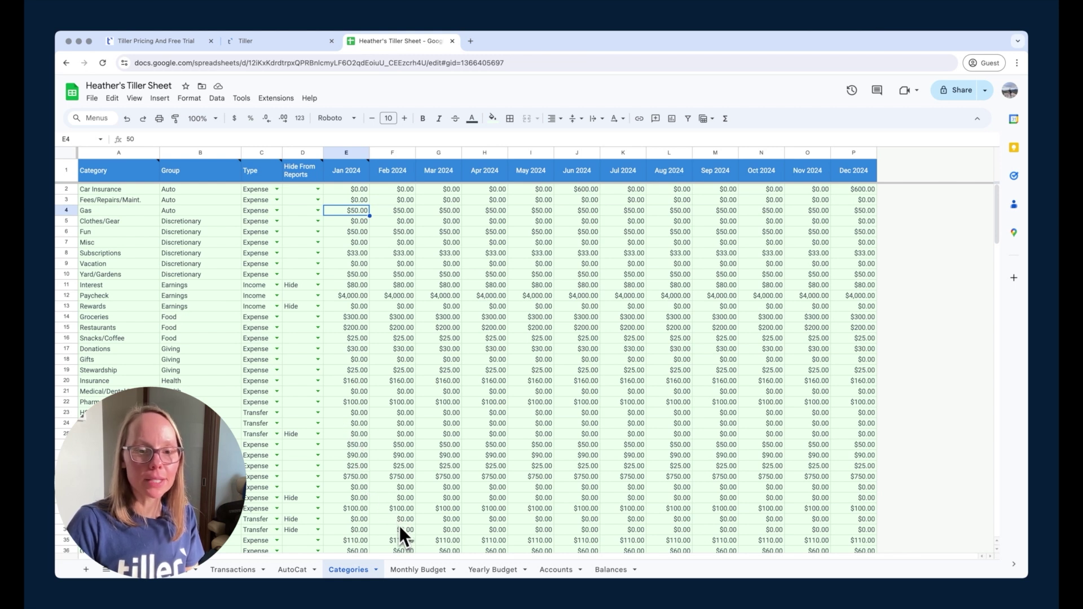
Return to the Monthly Budget view.
click(418, 569)
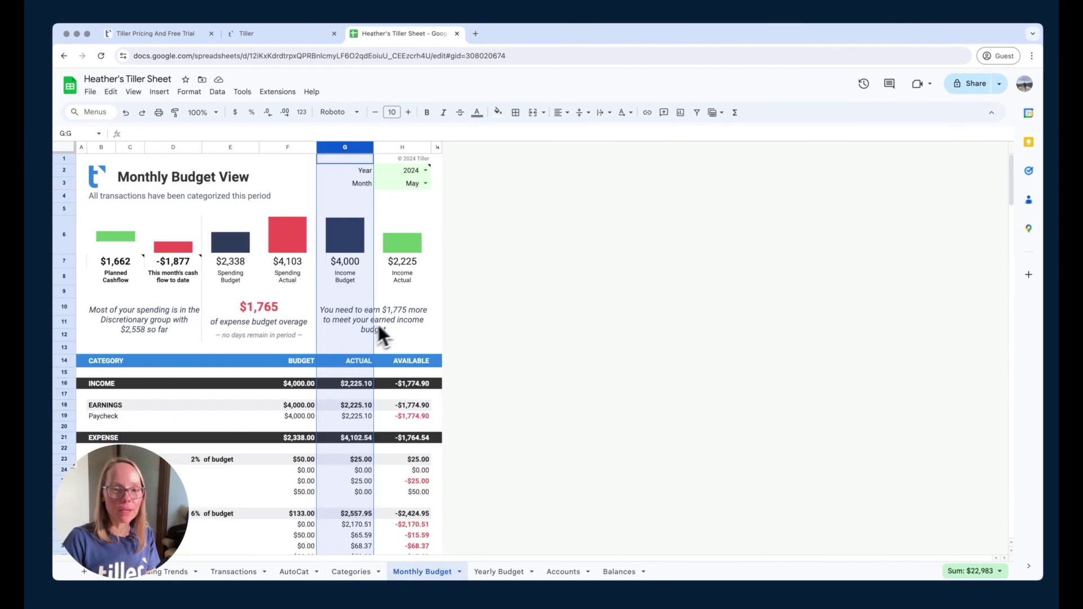
Switch the Monthly Budget month to June, showing a $2,938 spending budget.
click(418, 339)
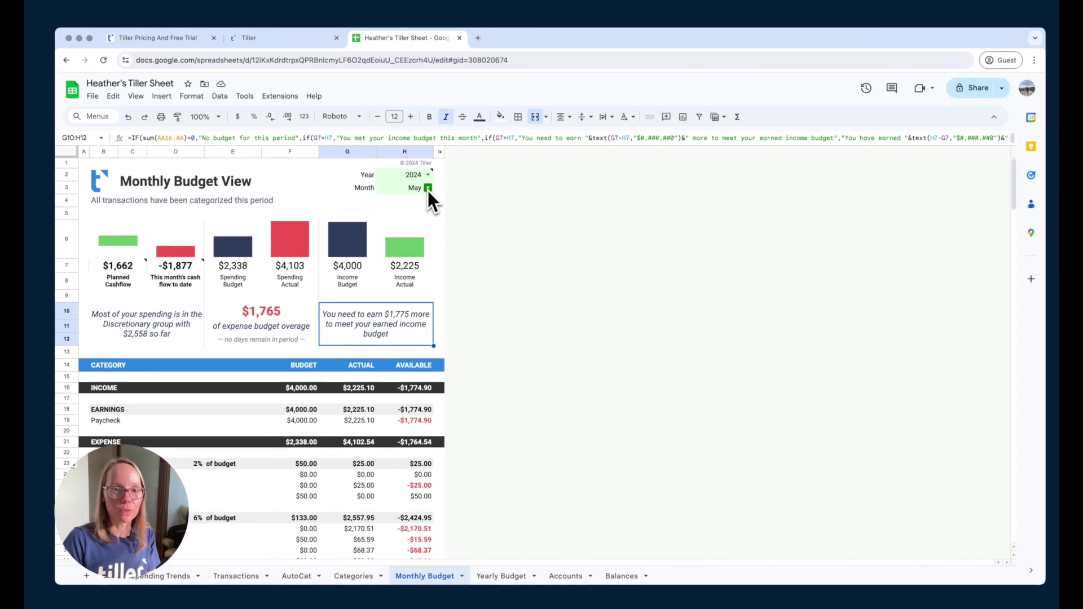
click(428, 189)
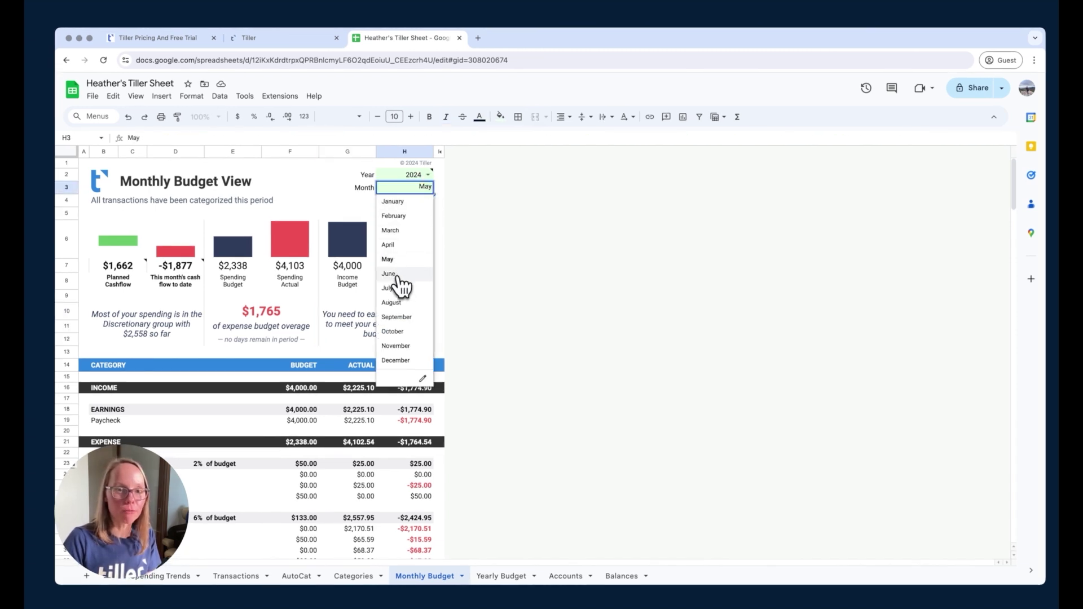
click(395, 275)
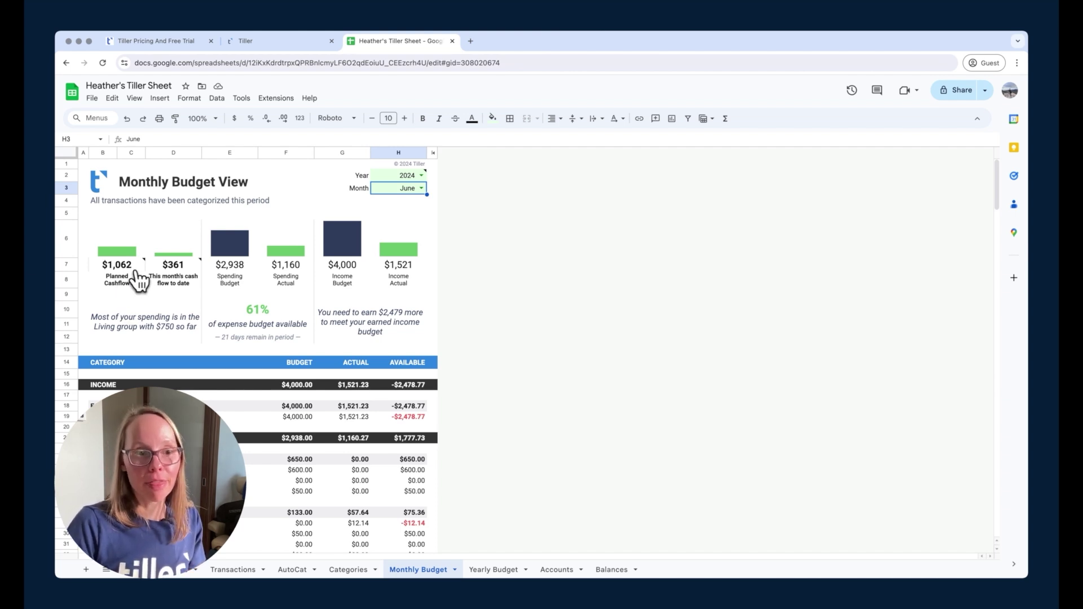
mouse_move(123, 281)
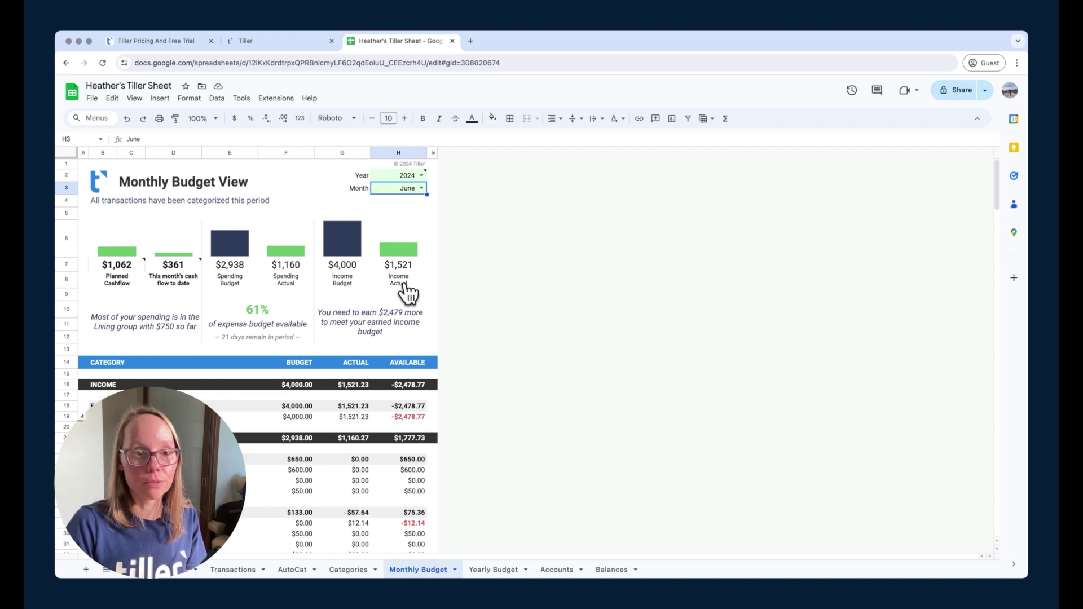
scroll(218, 377, down, 3)
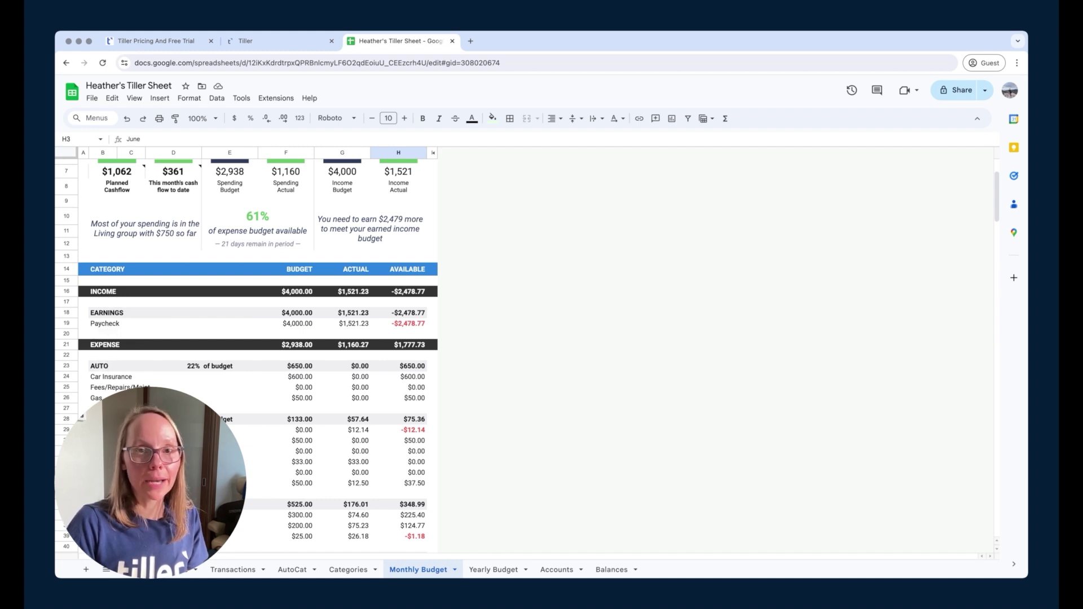
scroll(246, 355, down, 3)
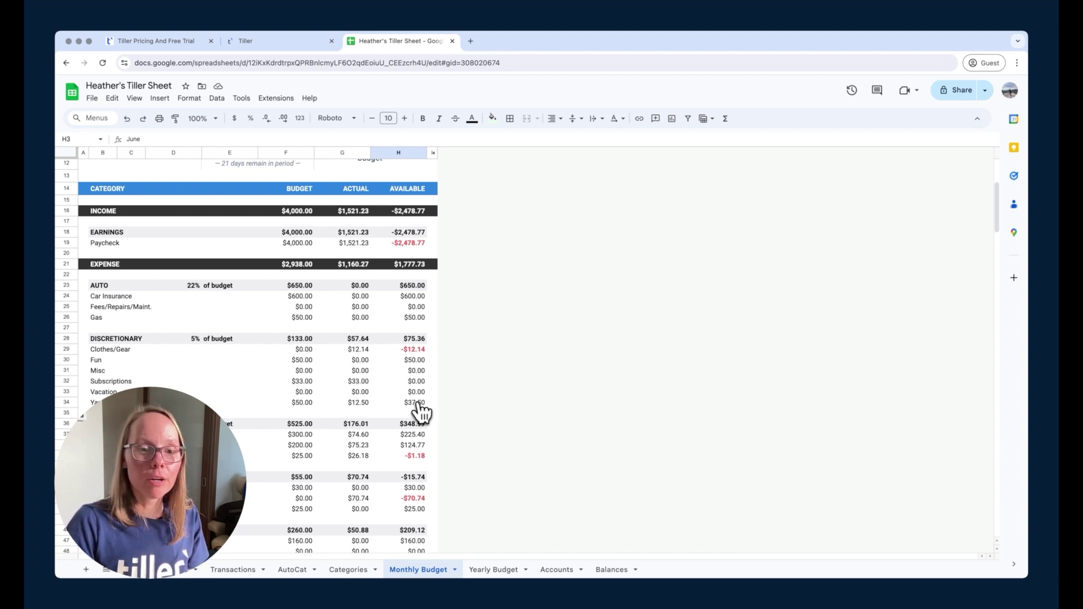
scroll(420, 413, down, 3)
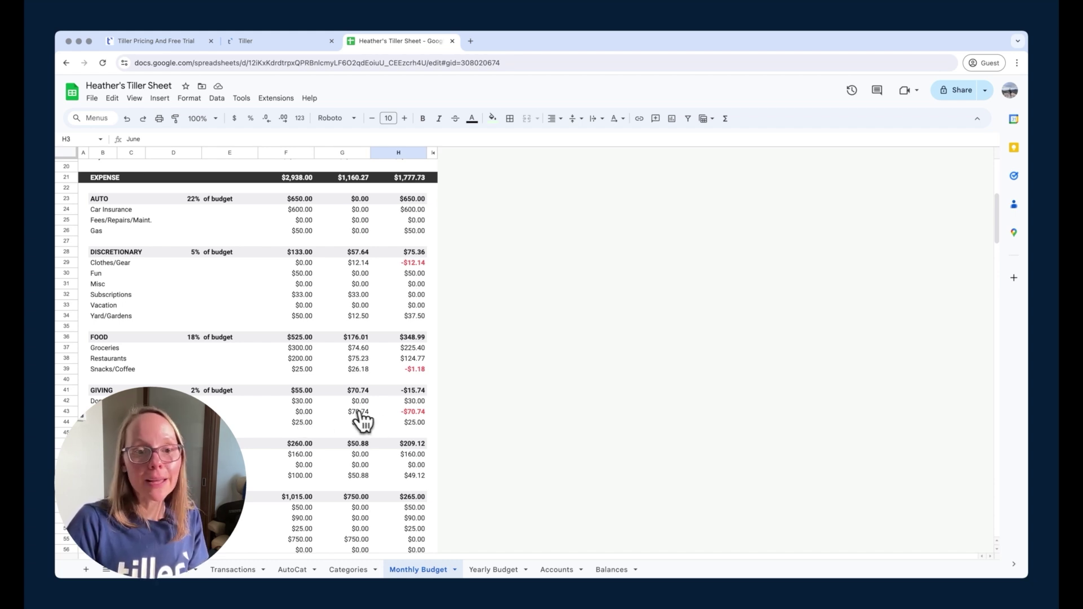
scroll(411, 422, down, 1)
scroll(412, 422, up, 1)
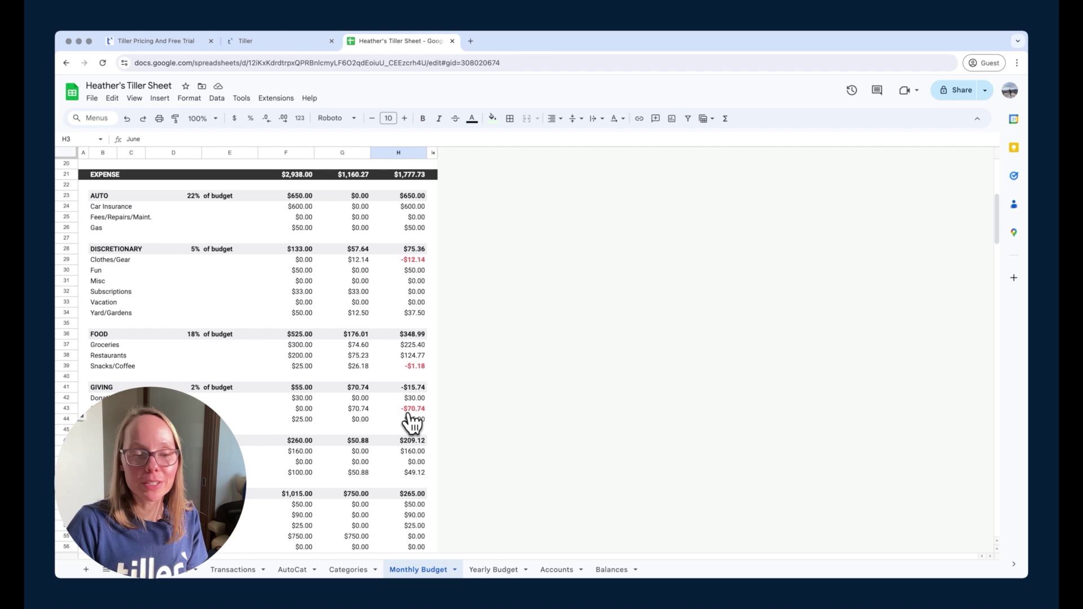
Open Yearly Budget, glance at Categories, then set the starting month to May.
click(493, 571)
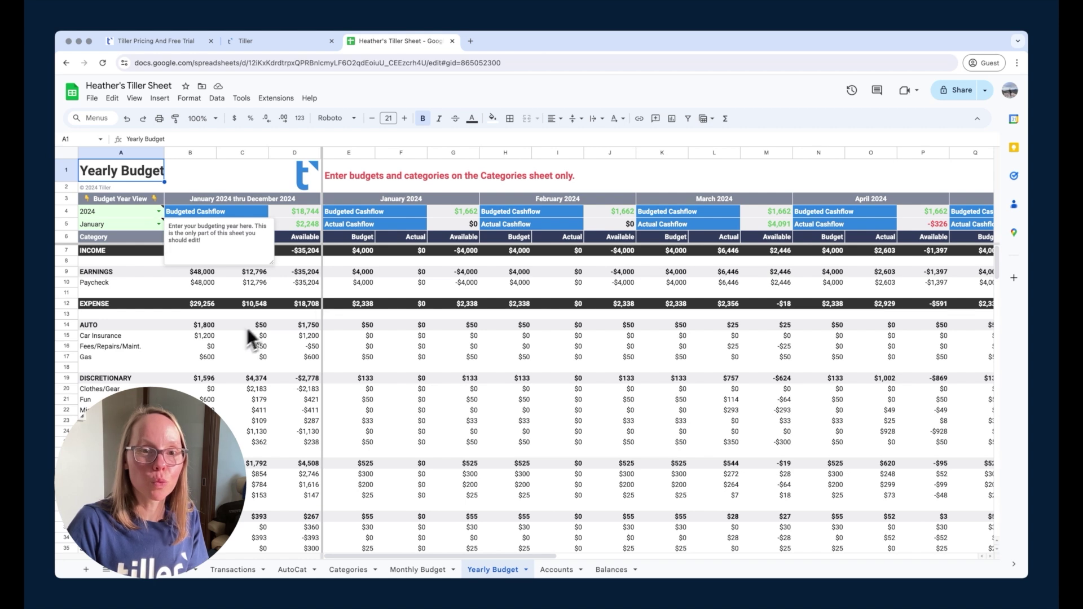
mouse_move(140, 208)
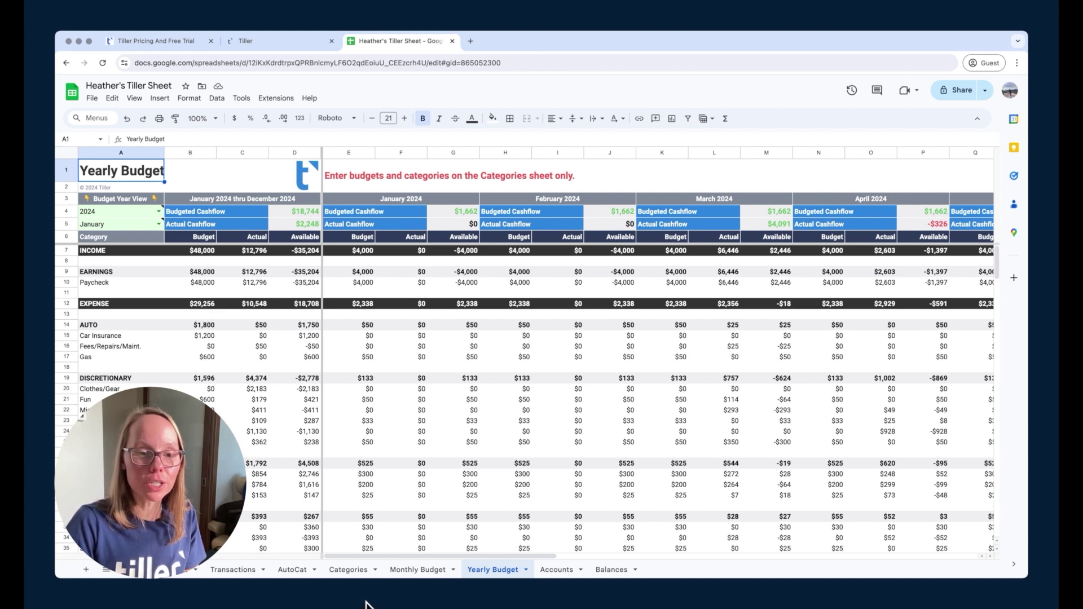
click(355, 571)
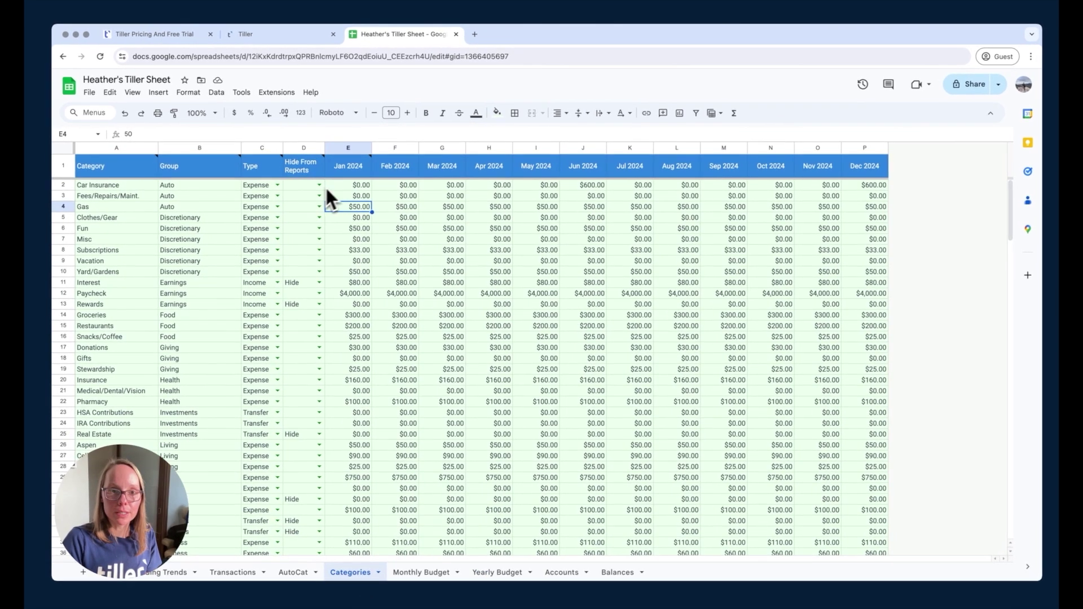
click(498, 572)
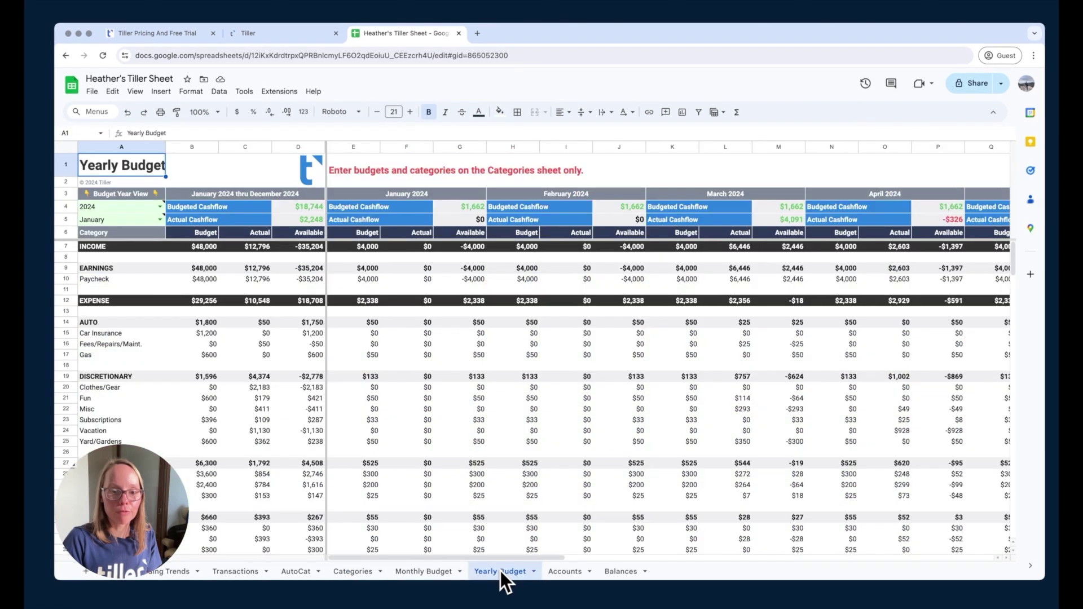
click(161, 220)
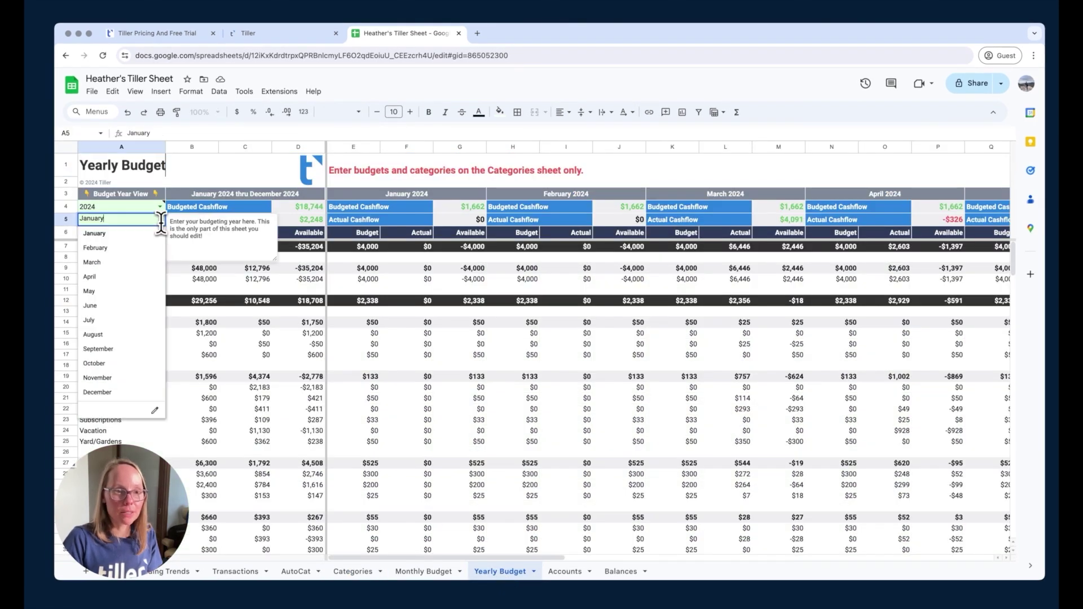
click(106, 292)
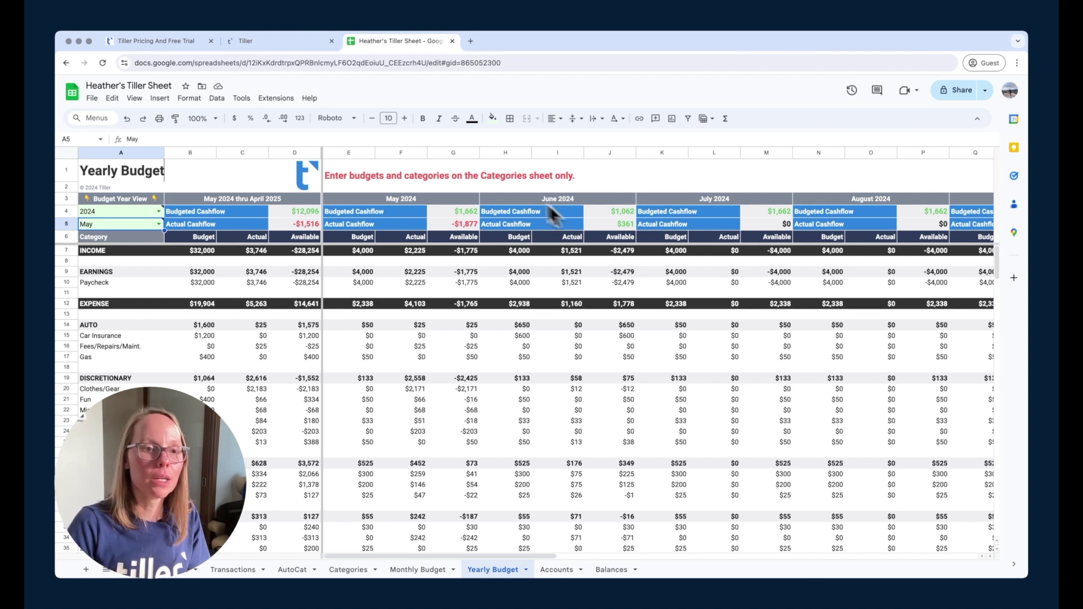
click(159, 224)
Choose January as the Yearly Budget starting month.
click(130, 237)
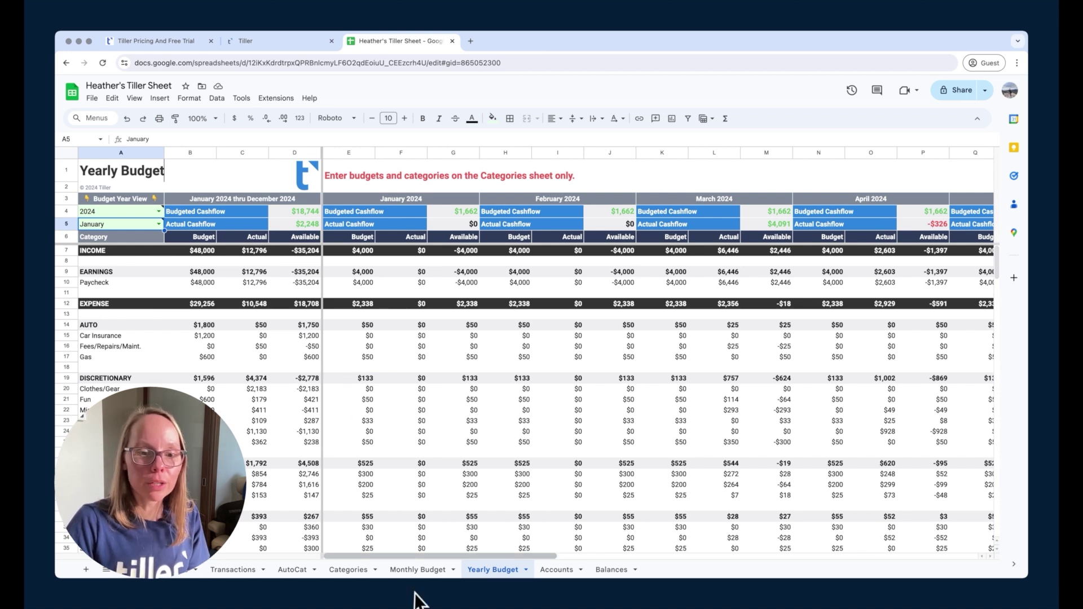
drag(417, 556, 698, 558)
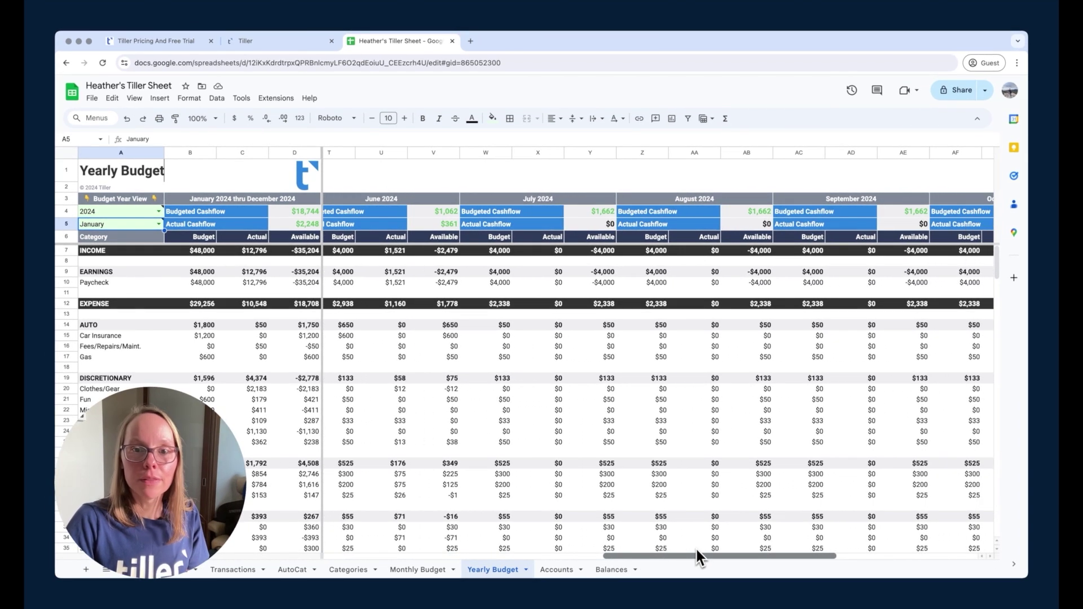
drag(696, 550, 364, 556)
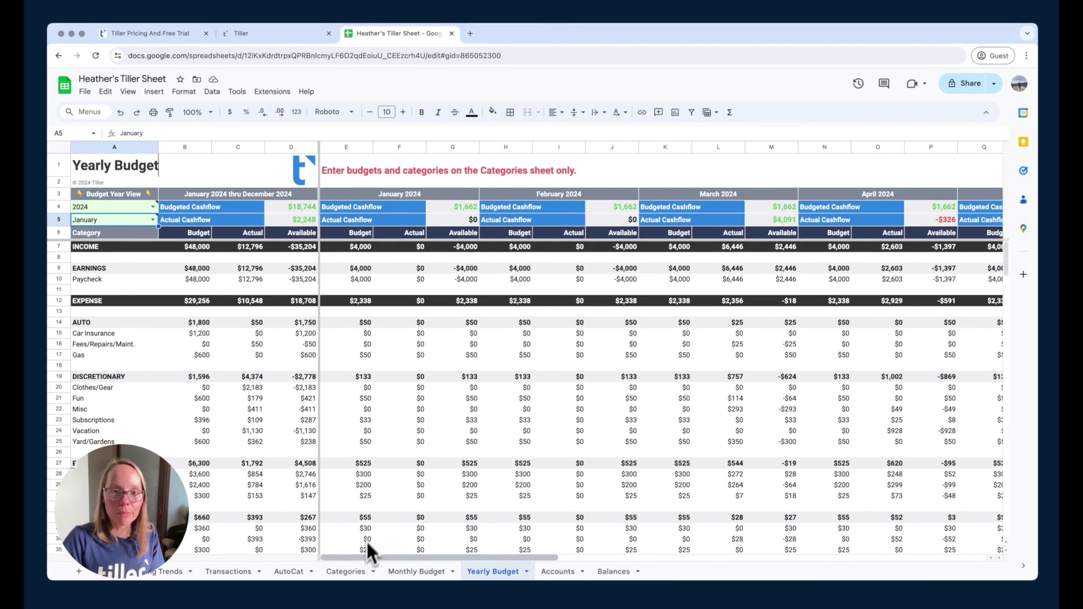
drag(438, 559, 670, 555)
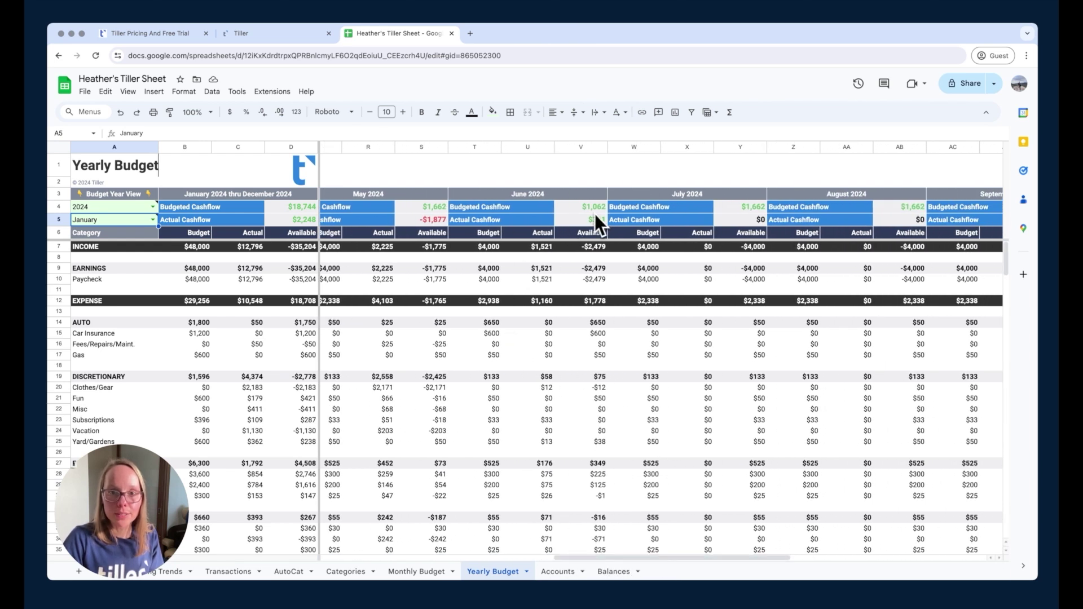